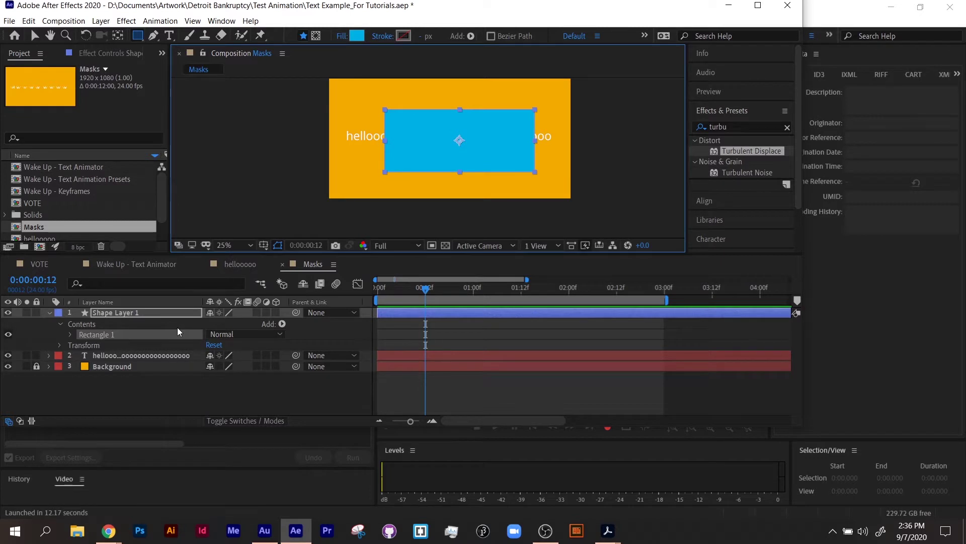
Step: Delete the shape layer containing the blue rectangle
key(Delete)
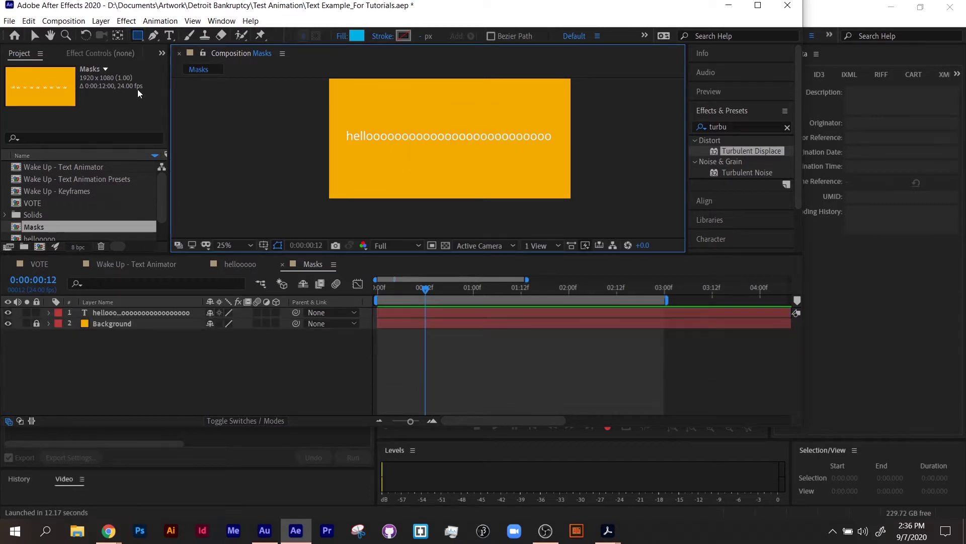
Step: Draw a closed, curved freeform blue shape over the hellooo text with the Pen tool
click(153, 37)
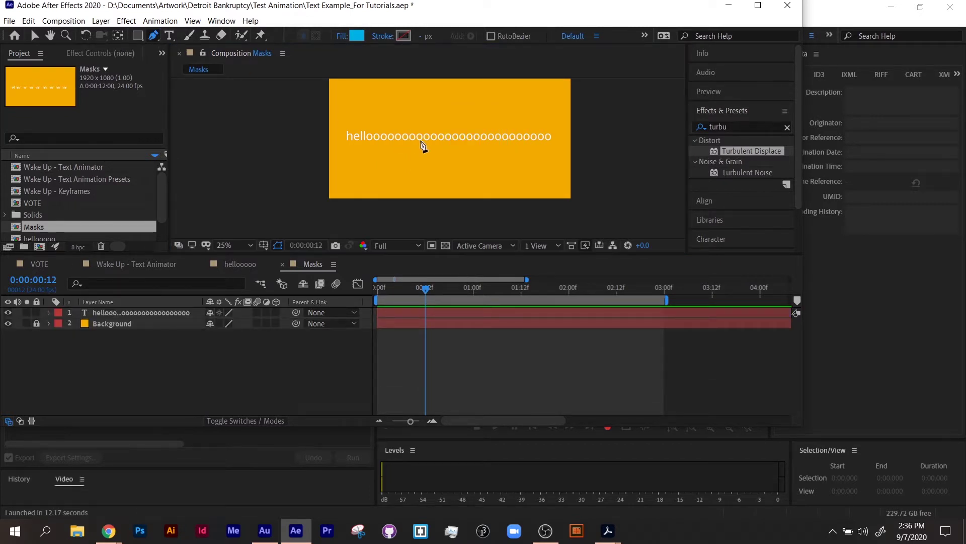
click(385, 109)
click(396, 163)
click(450, 165)
click(481, 158)
click(507, 123)
click(530, 126)
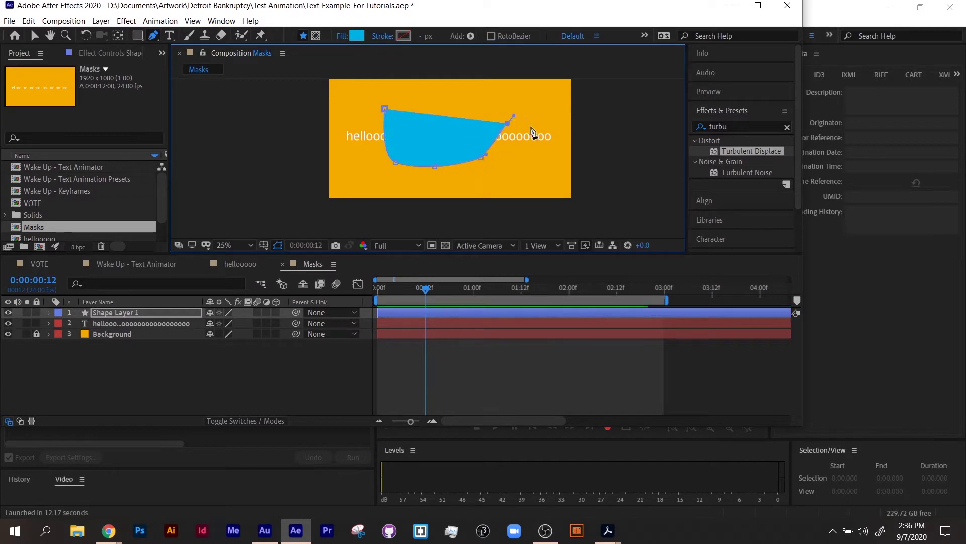
drag(537, 182, 547, 178)
click(557, 161)
click(550, 90)
click(525, 91)
drag(484, 96, 475, 103)
click(385, 108)
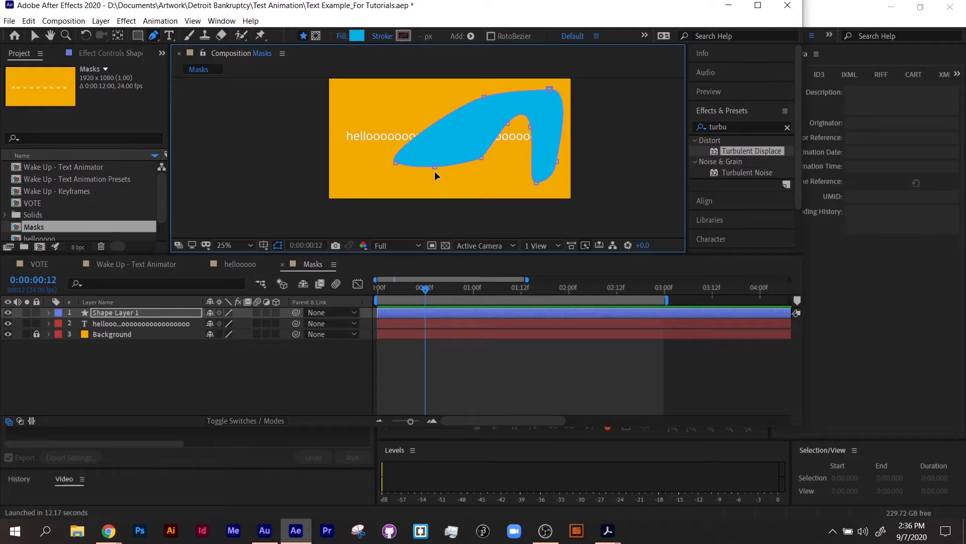
Step: Delete the freeform shape and its shape layer
key(Delete)
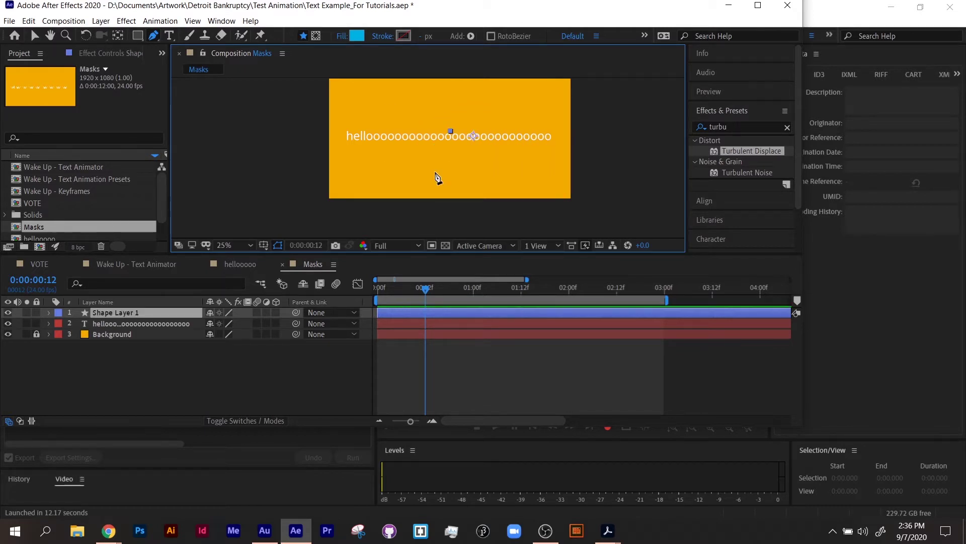
key(Delete)
Step: At the start of the timeline, draw a rectangular mask on the hellooo text layer around a few of its first o's
key(Home)
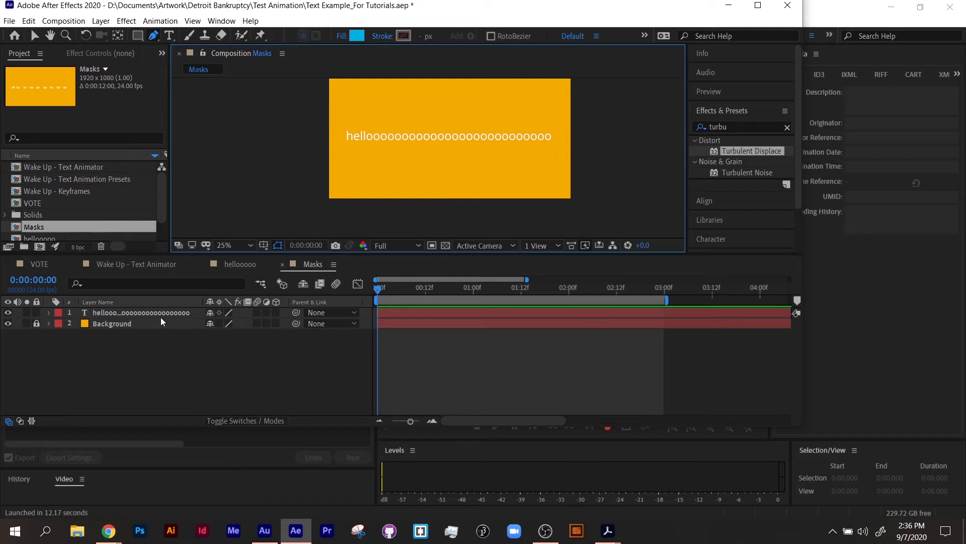
click(161, 312)
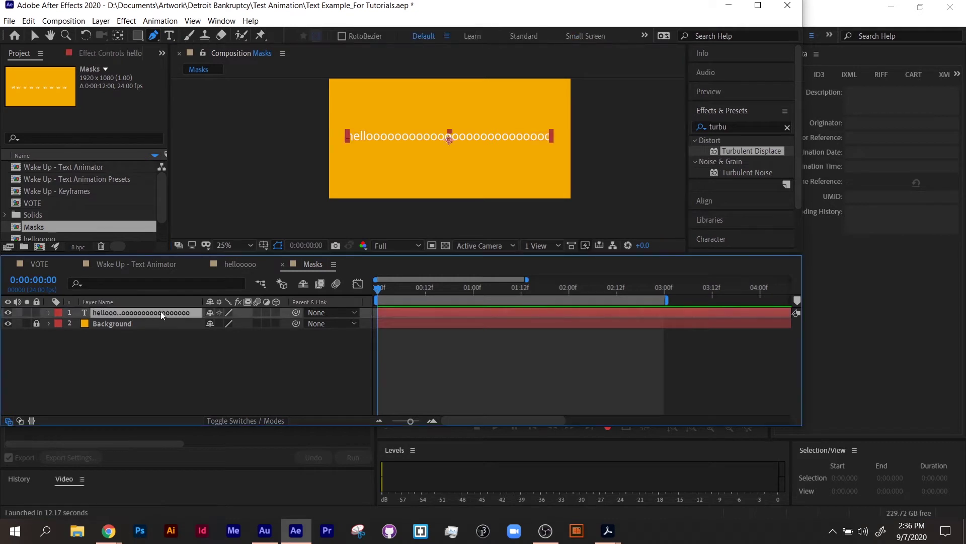
click(137, 35)
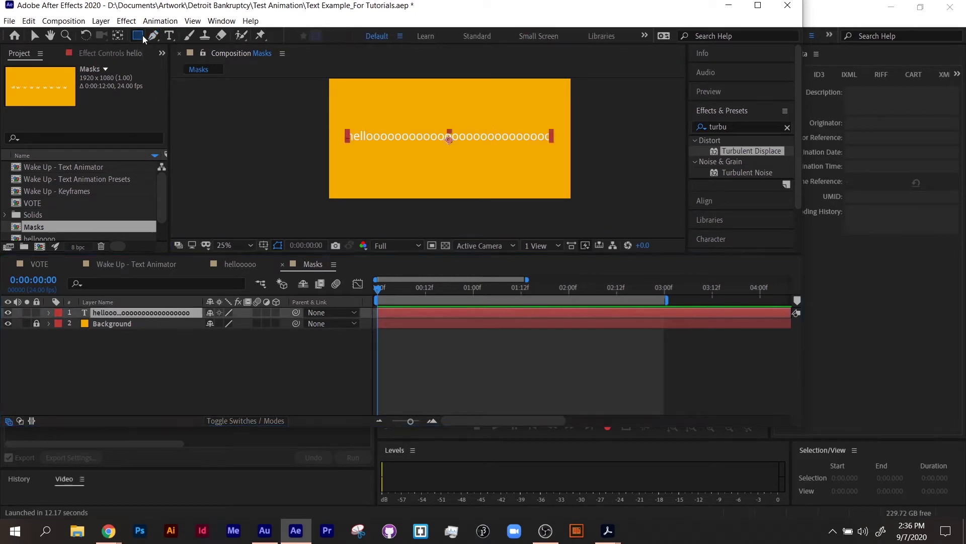
drag(395, 108, 435, 161)
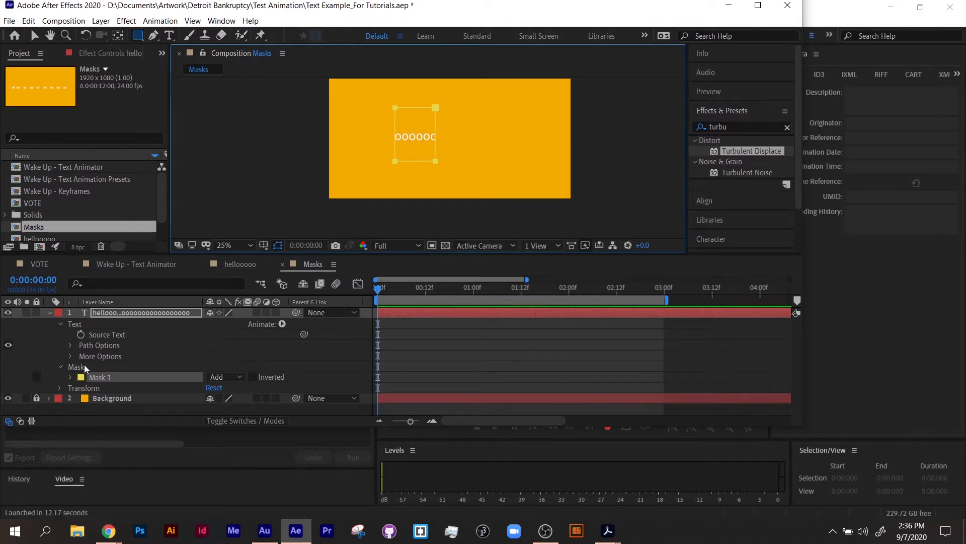
Step: Expand Mask 1's properties, enlarge the timeline area and set the mask mode to Subtract
click(71, 377)
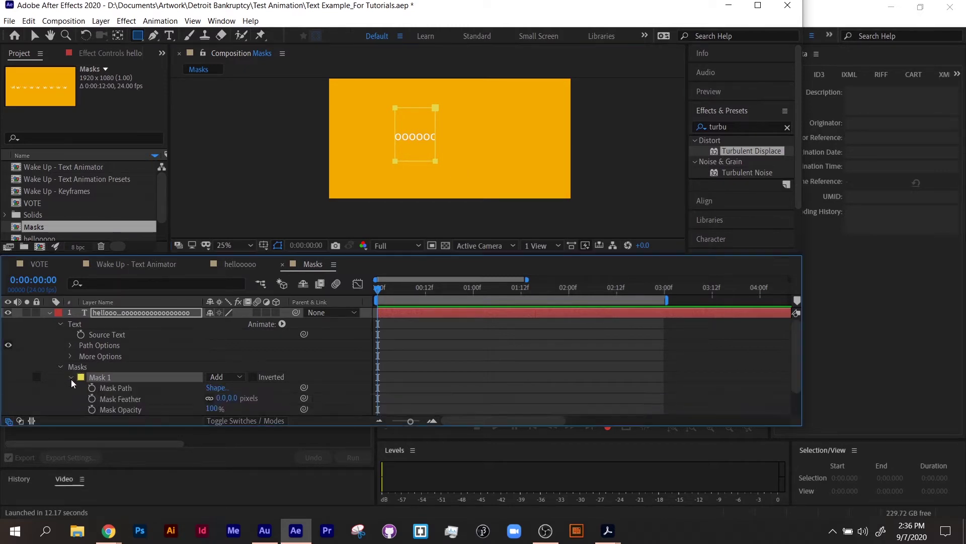
scroll(201, 352, down, 1)
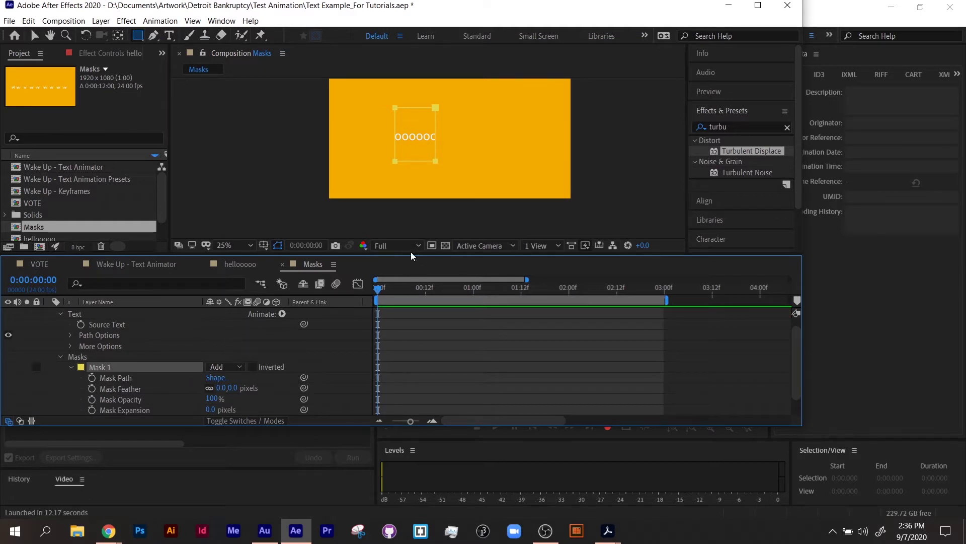
drag(410, 254, 405, 202)
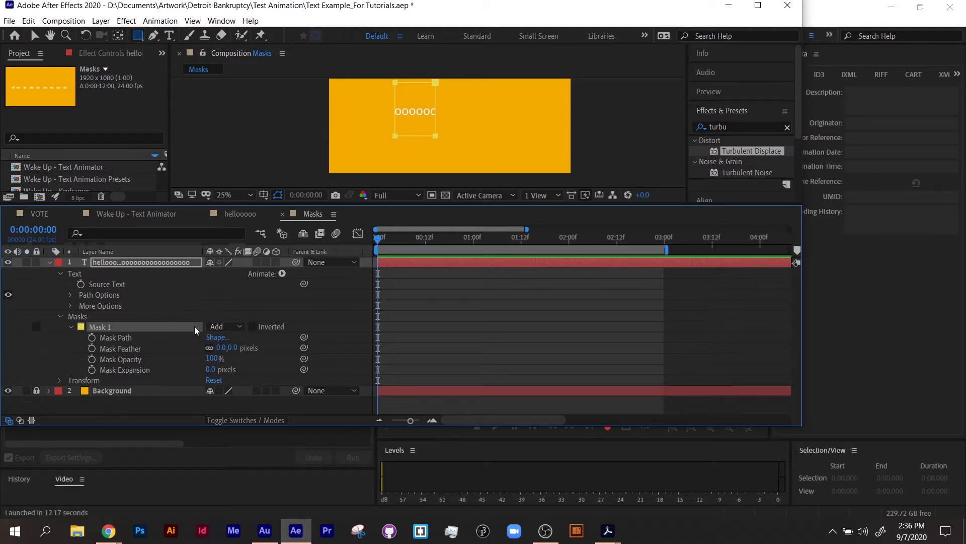
click(231, 330)
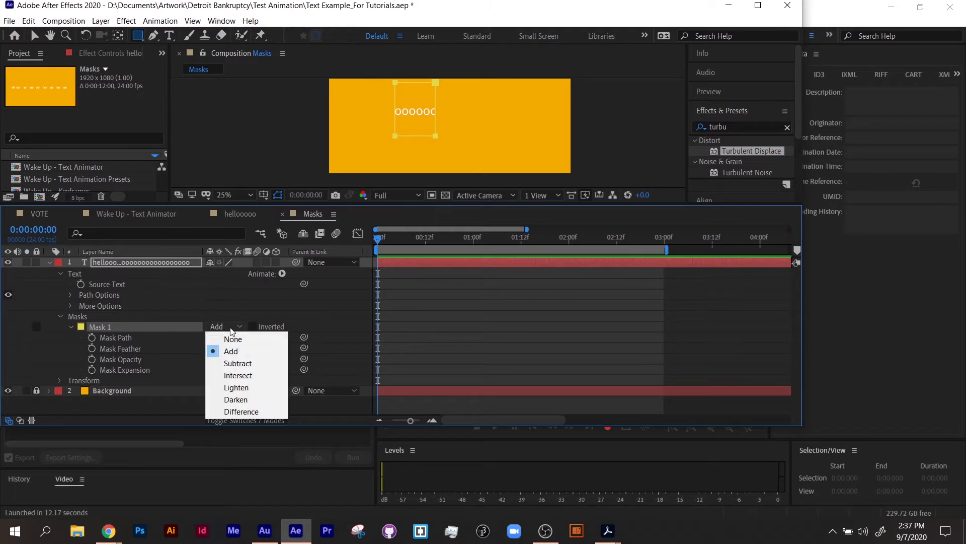
click(248, 363)
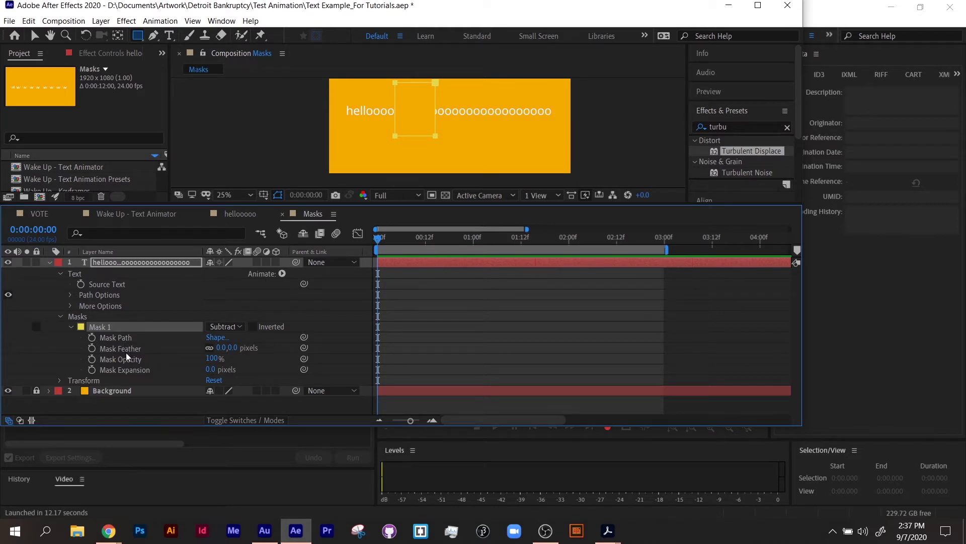
Step: Set Mask 1's feather to 157 pixels and inspect the softened edges up close in the composition
drag(222, 347, 303, 335)
key(period)
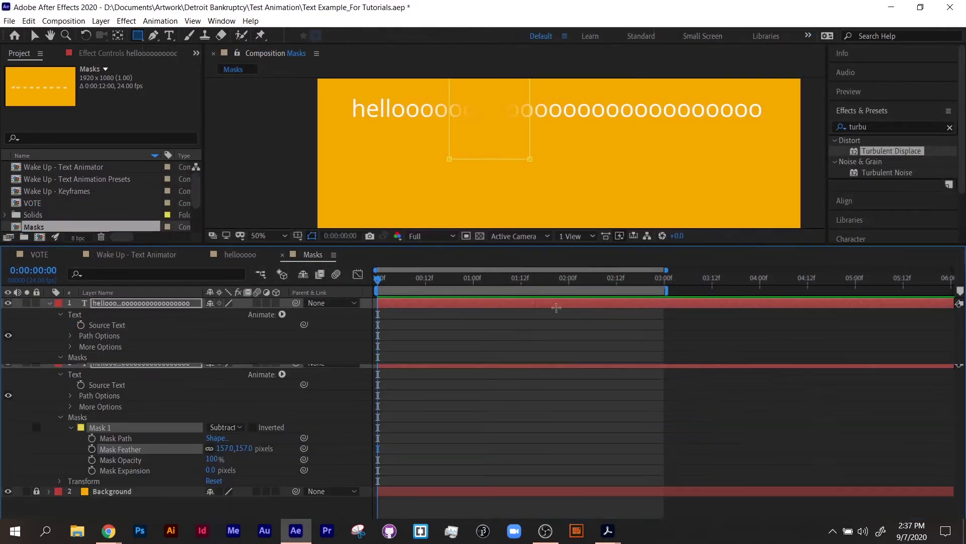
drag(557, 254, 559, 282)
scroll(496, 160, up, 2)
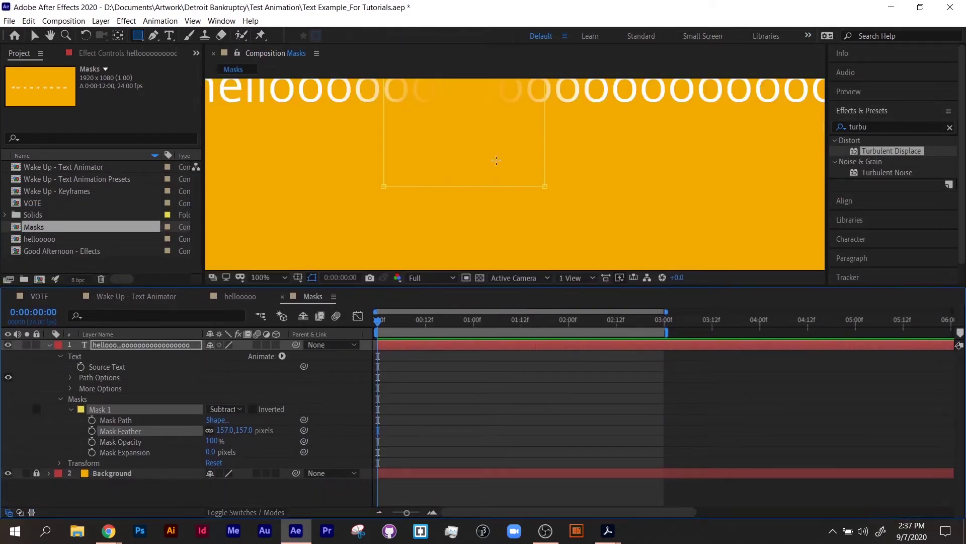
drag(496, 161, 519, 204)
key(q)
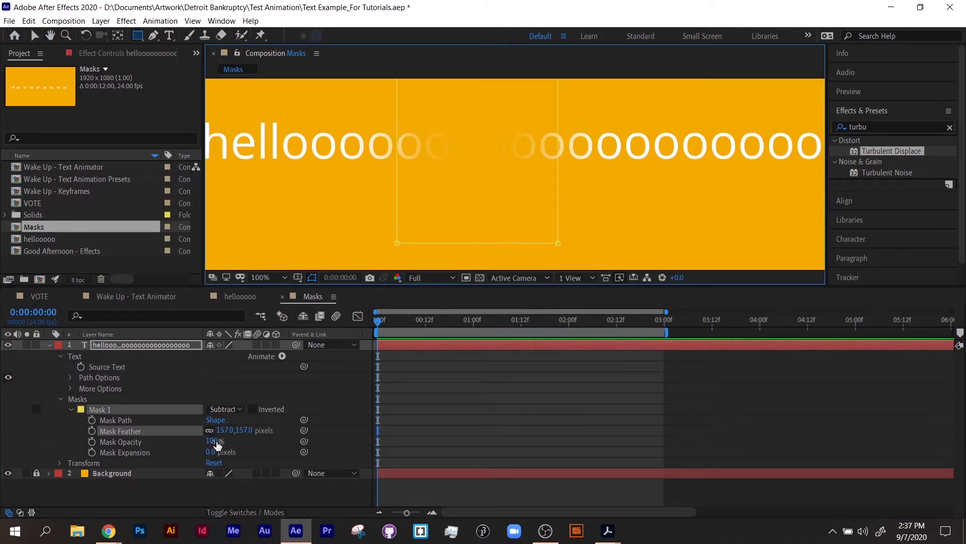
Step: Change Mask 1's feather to 116 pixels and its expansion to -130 pixels
drag(224, 431, 104, 422)
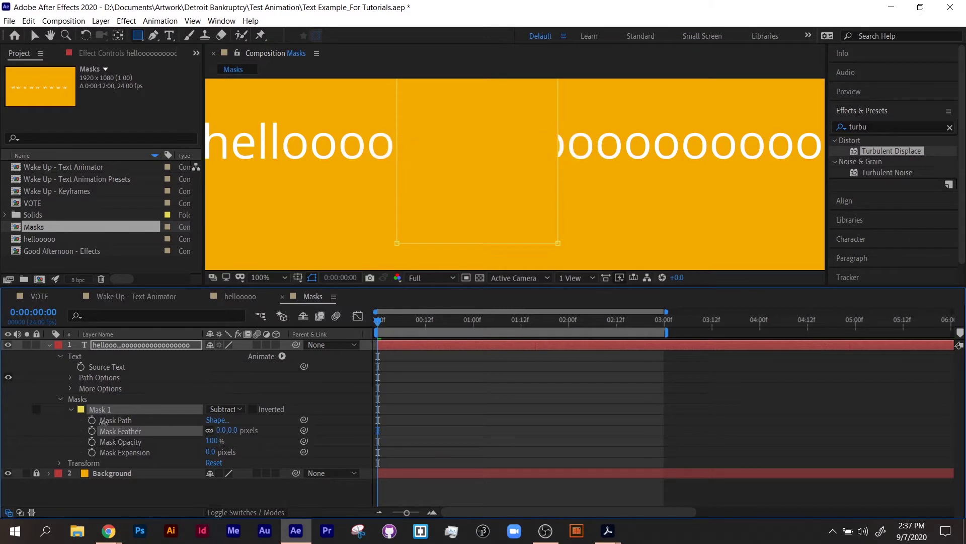
drag(12, 414, 72, 407)
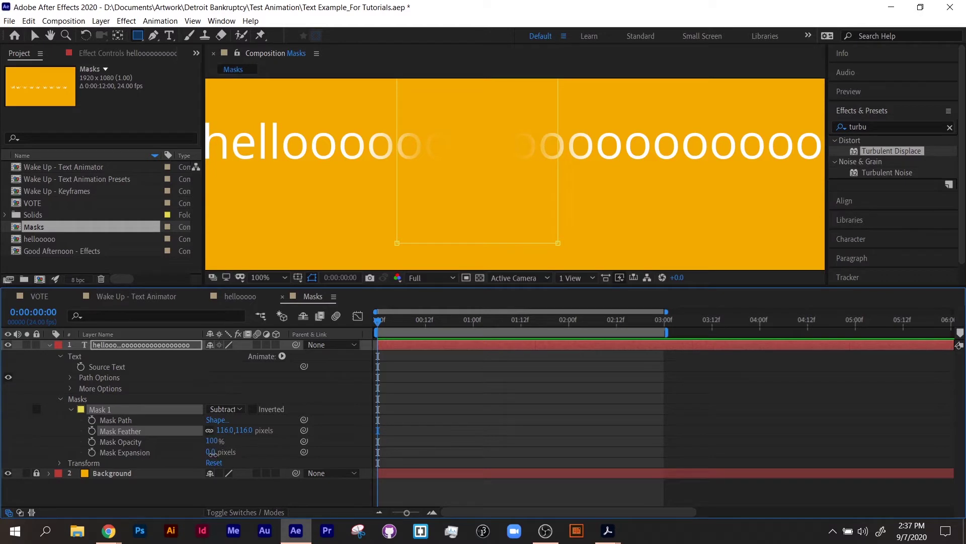
drag(212, 452, 108, 431)
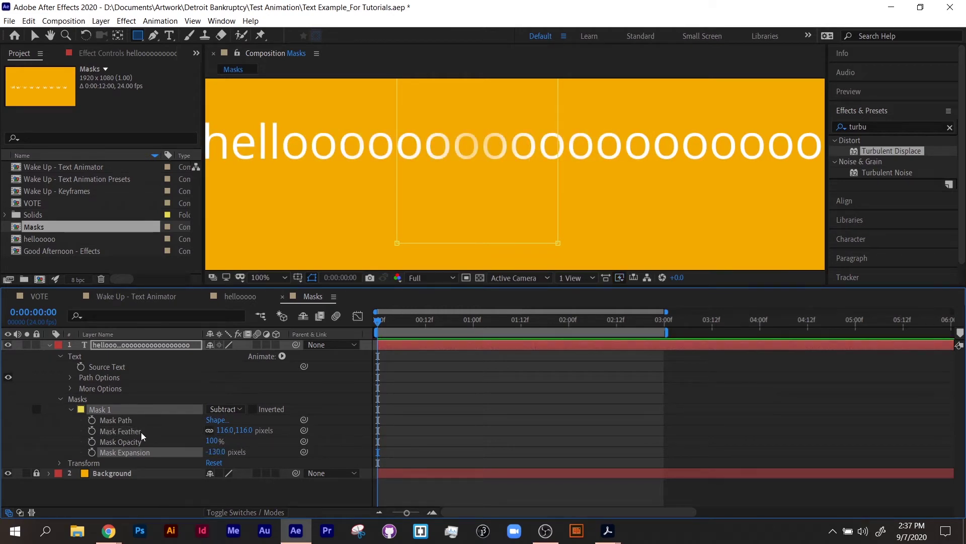
Step: Reset Mask 1's expansion and feather to 0 pixels
click(223, 462)
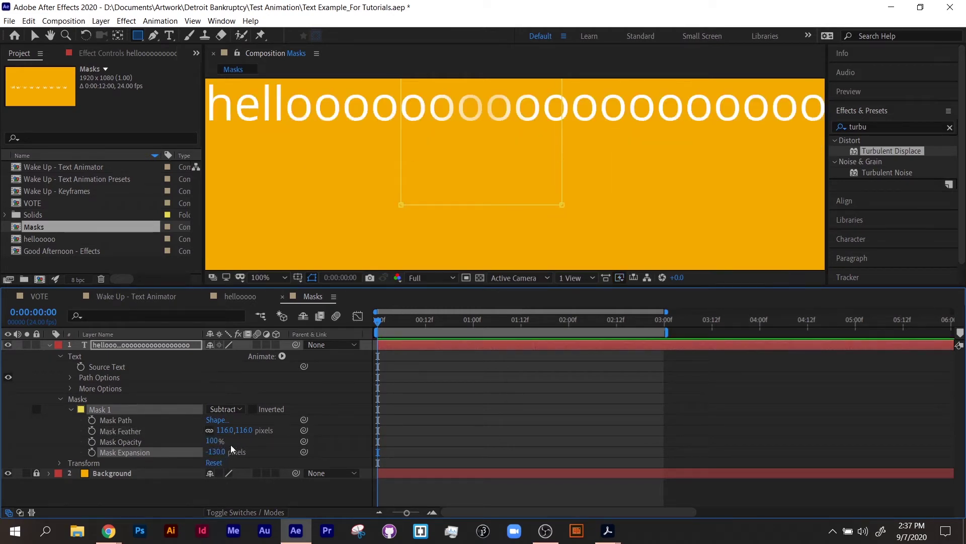
click(217, 452)
text(0)
key(Return)
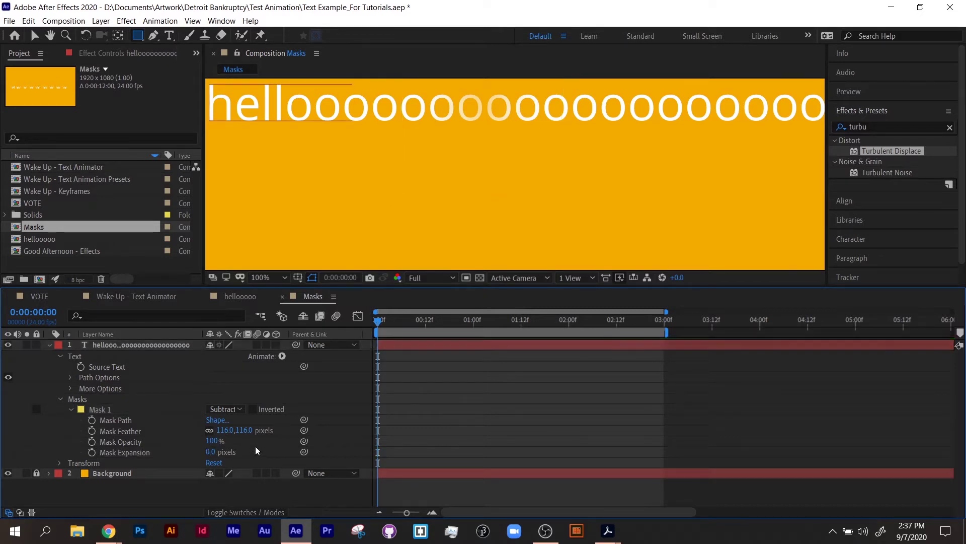
click(246, 429)
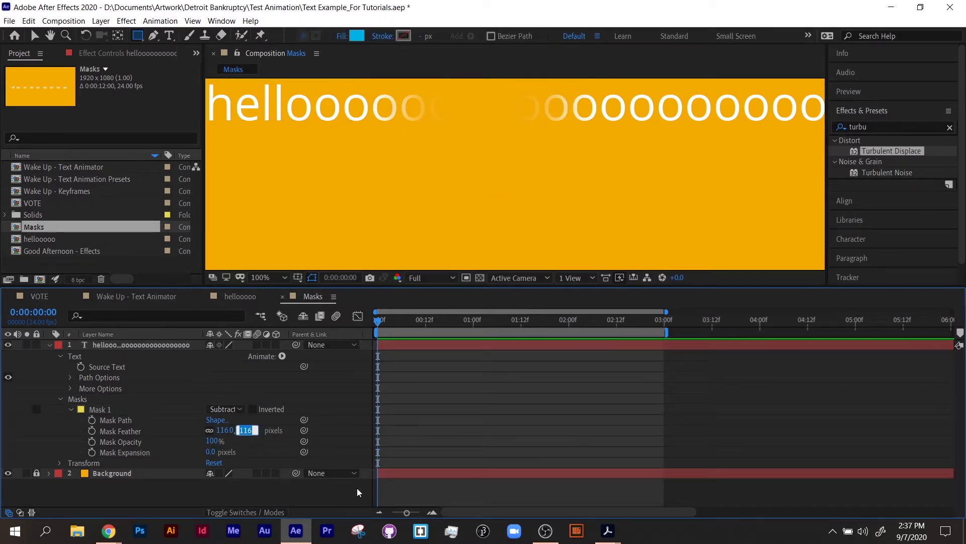
text(0)
key(Return)
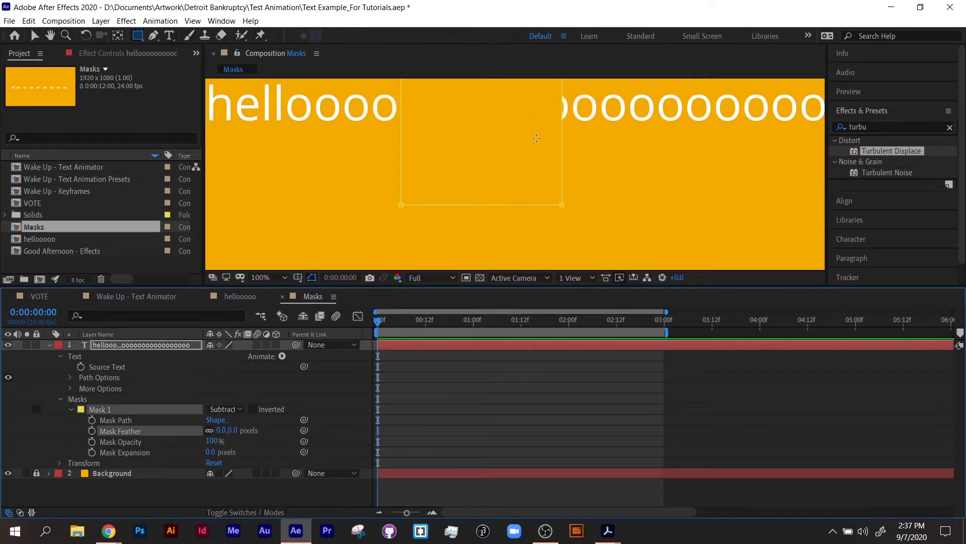
Step: Move the mask's upper-left corner point slightly outward with the Selection tool
scroll(537, 138, down, 2)
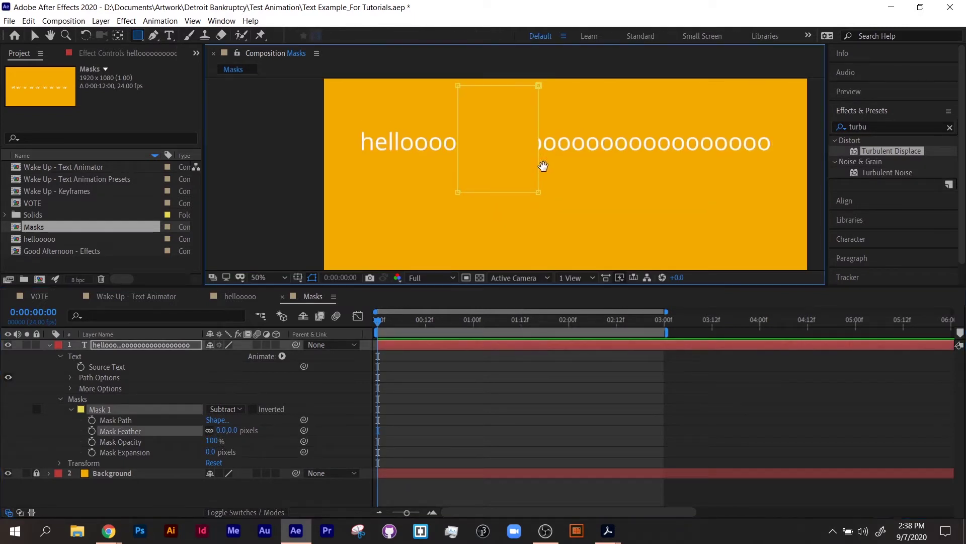
drag(544, 166, 533, 196)
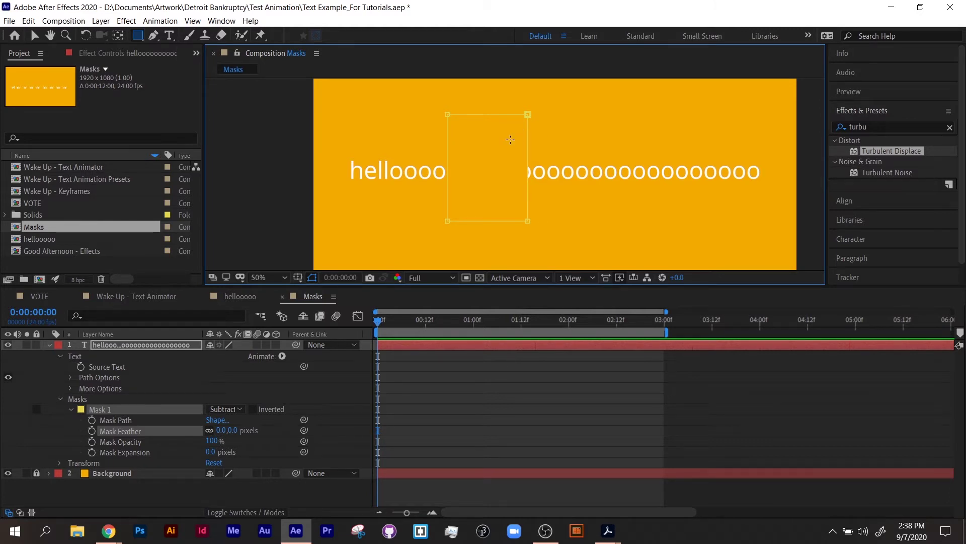
click(33, 37)
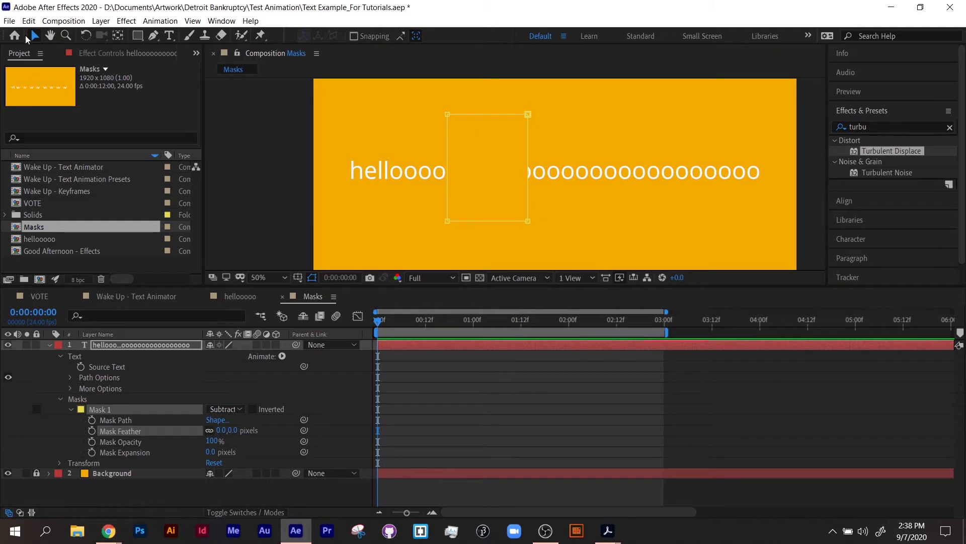
mouse_move(443, 115)
mouse_down()
mouse_move(468, 126)
mouse_move(450, 119)
mouse_move(505, 186)
mouse_move(431, 132)
mouse_move(481, 190)
mouse_move(431, 132)
mouse_move(453, 129)
mouse_move(445, 114)
mouse_up()
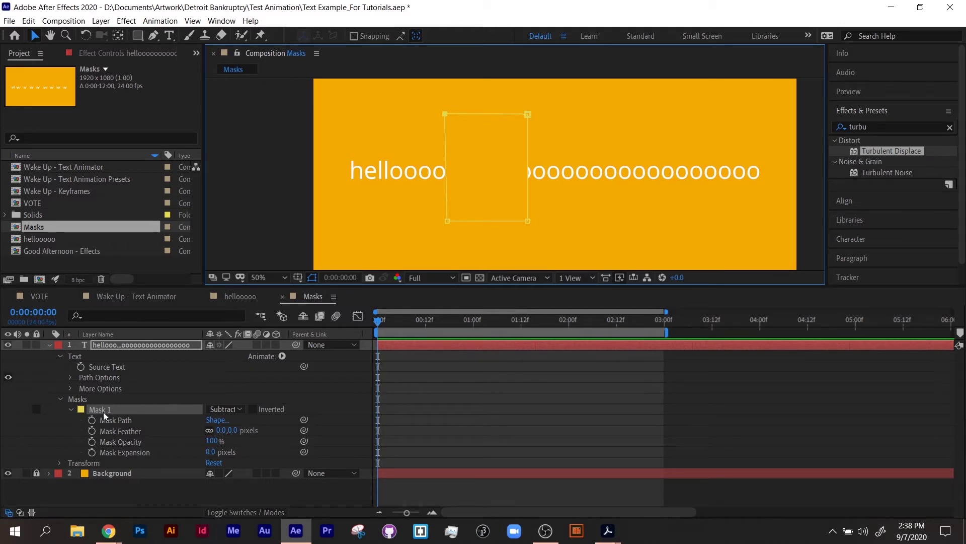
Step: Select all points of Mask 1, move the mask off the canvas's left side and start keyframing Mask Path at 0:00:00:00
click(436, 244)
click(473, 201)
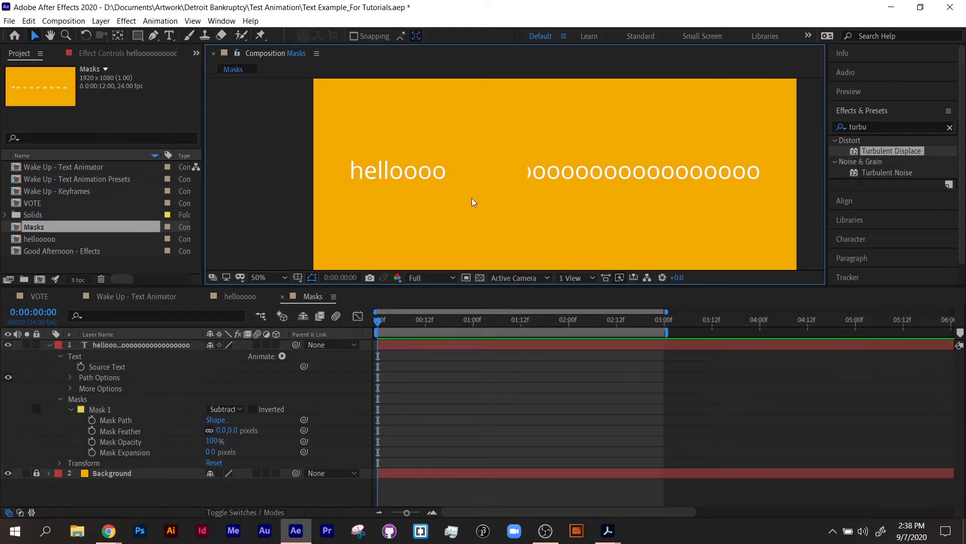
click(120, 426)
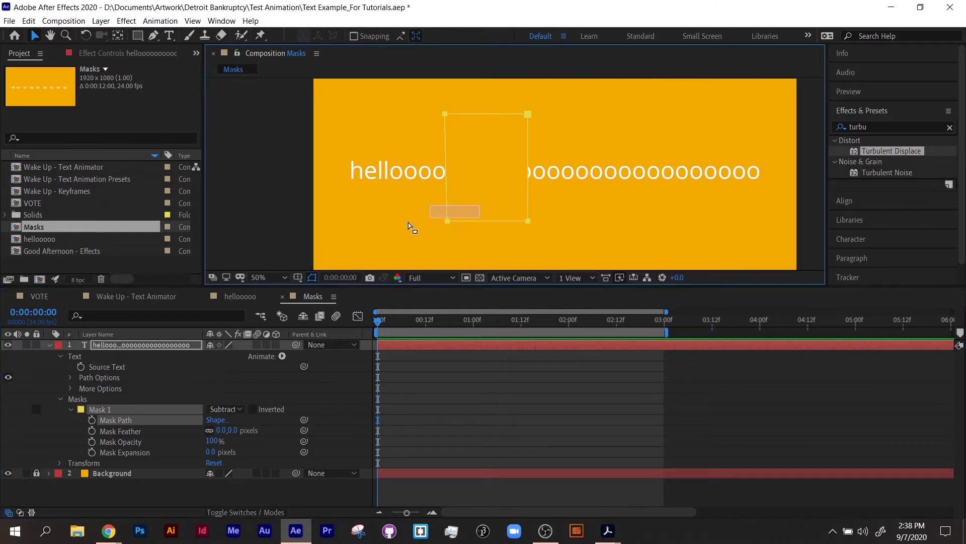
click(142, 408)
click(141, 420)
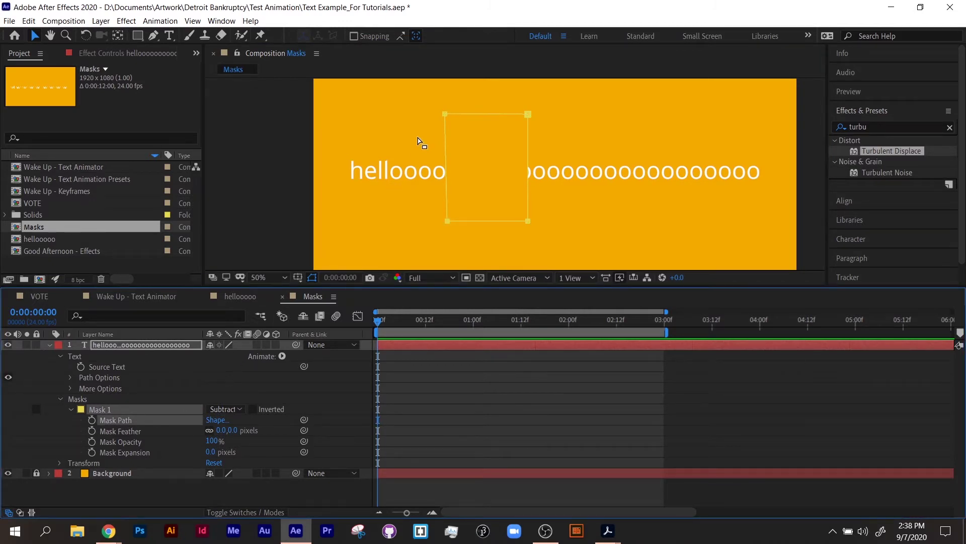
drag(427, 114, 563, 252)
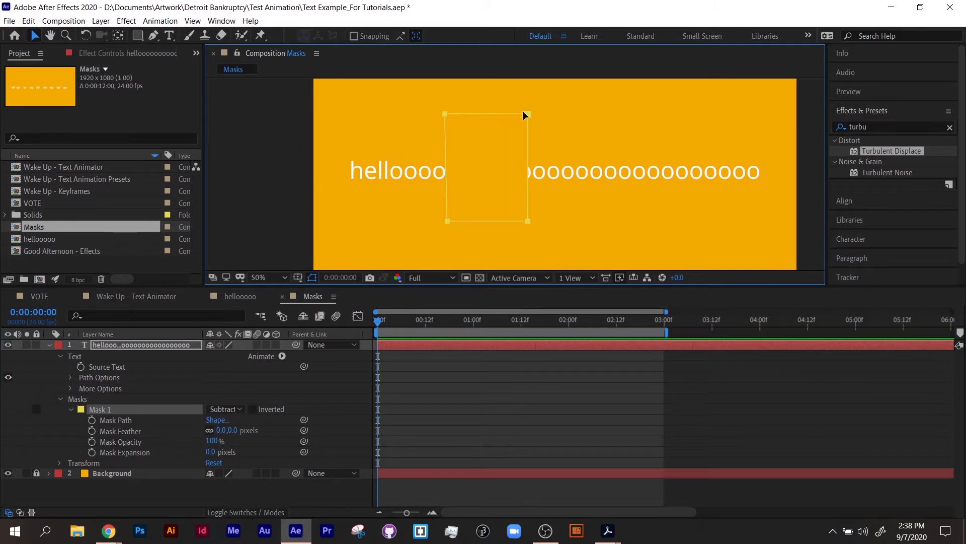
drag(526, 114, 292, 122)
click(91, 420)
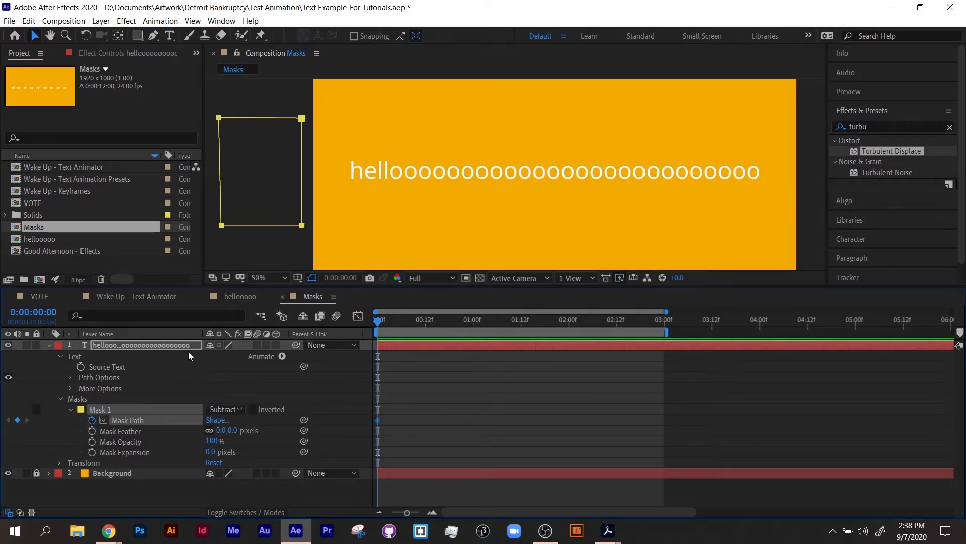
Step: At 0:00:02:00, stretch the mask's two right-hand points across the canvas past the end of the text
drag(311, 237, 294, 99)
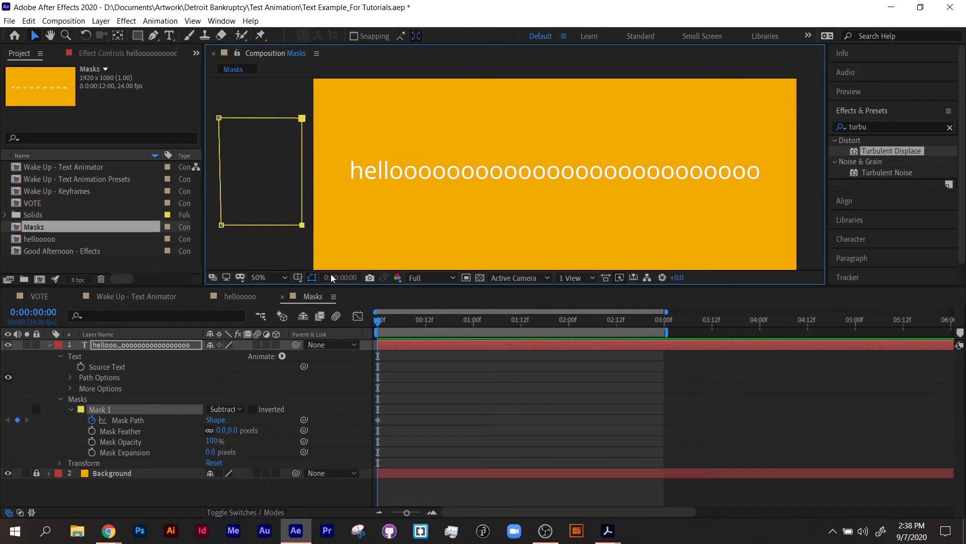
drag(380, 320, 568, 333)
drag(290, 105, 770, 225)
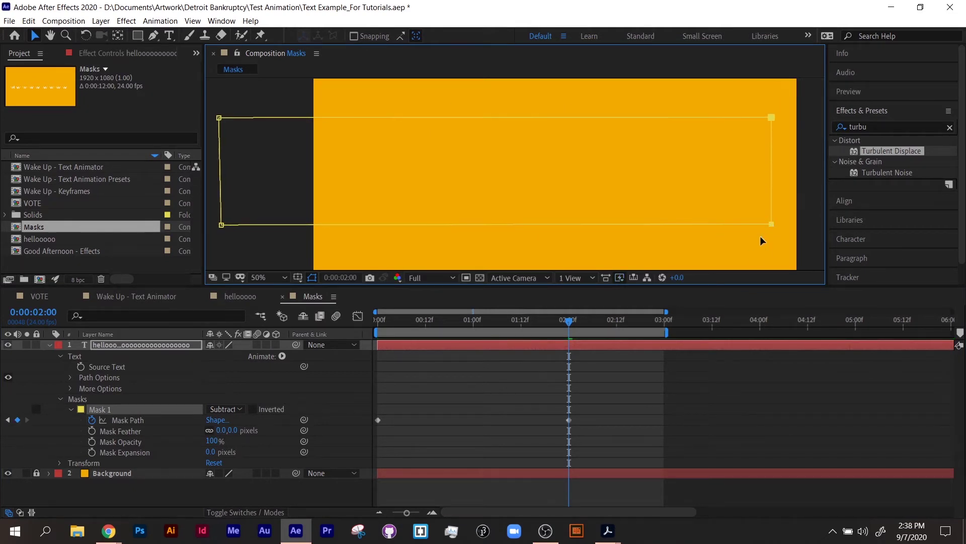
Step: Preview the Mask 1 wipe from the start of the composition
drag(570, 329, 303, 304)
key(space)
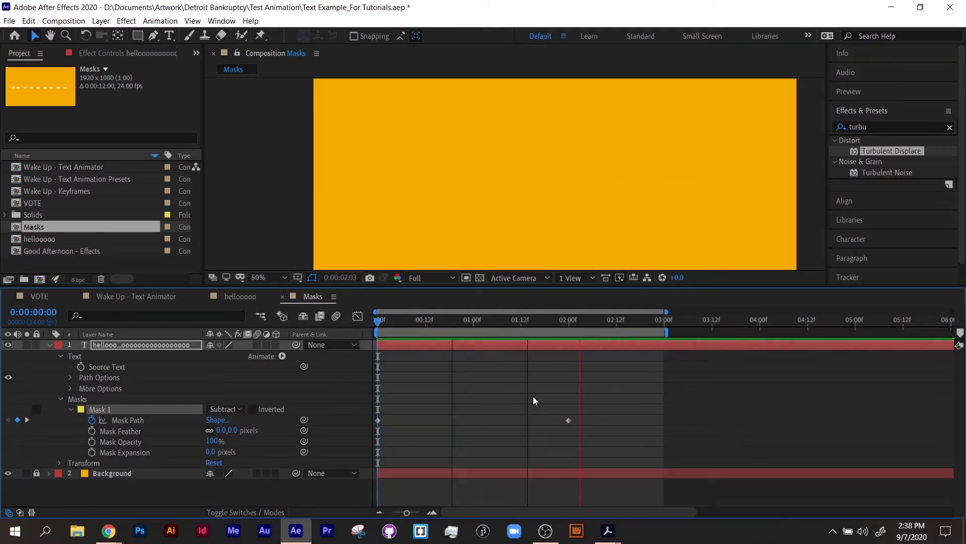
key(space)
Step: Move Mask 1's ending Mask Path keyframe to 0:00:00:16 and preview the faster wipe from the start
drag(589, 321, 441, 322)
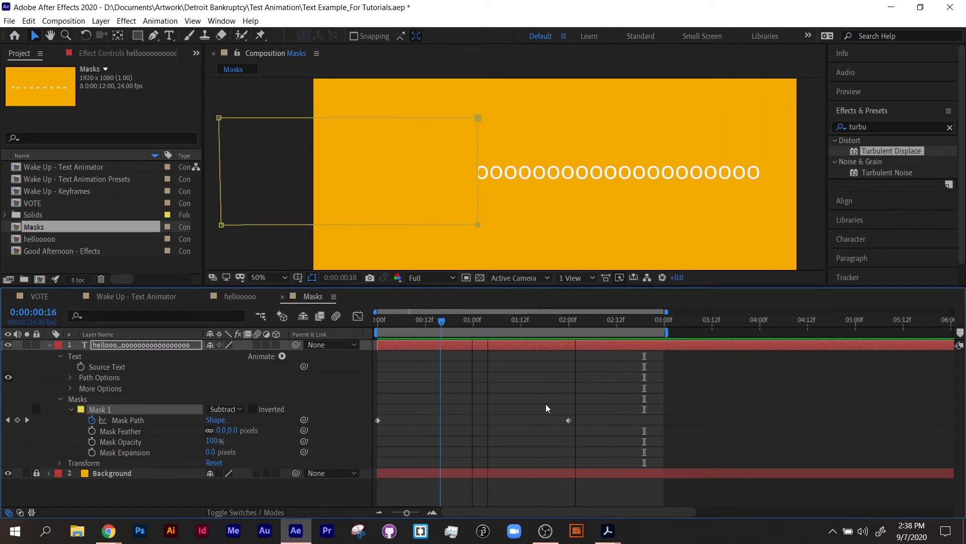
click(568, 420)
drag(569, 420, 441, 420)
drag(392, 327, 325, 328)
key(space)
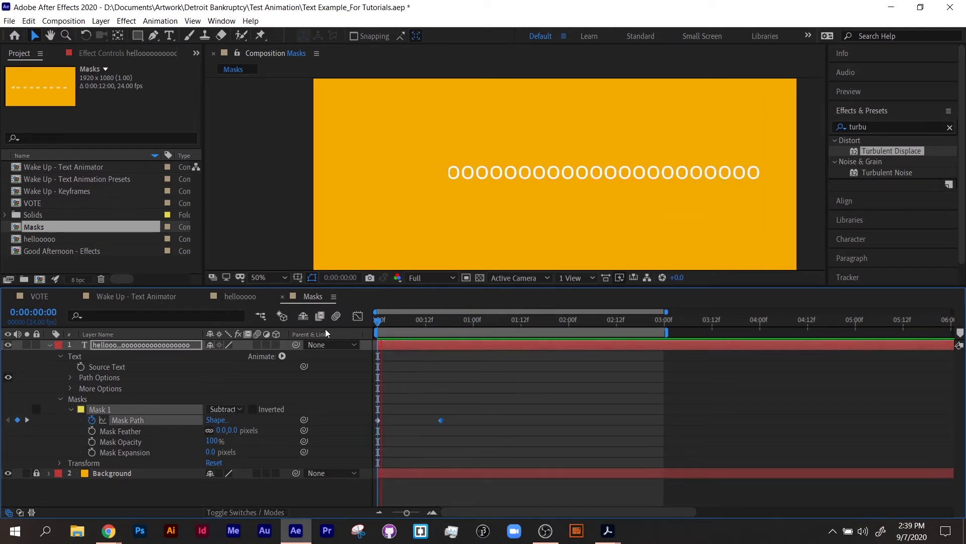
key(space)
drag(451, 322, 332, 326)
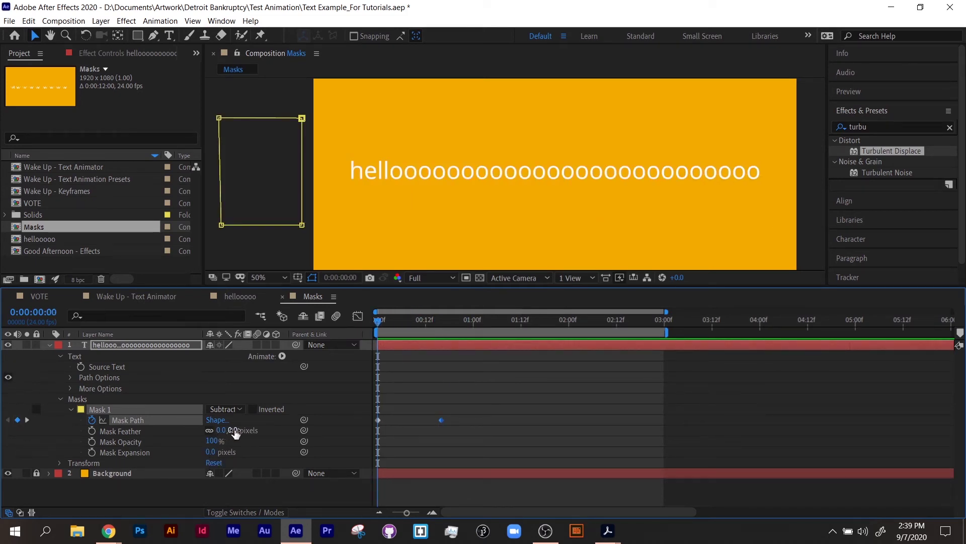
Step: With the wipe shown at 0:00:00:12, set Mask 1's feather to 76 pixels and preview the soft edge from the start
click(426, 323)
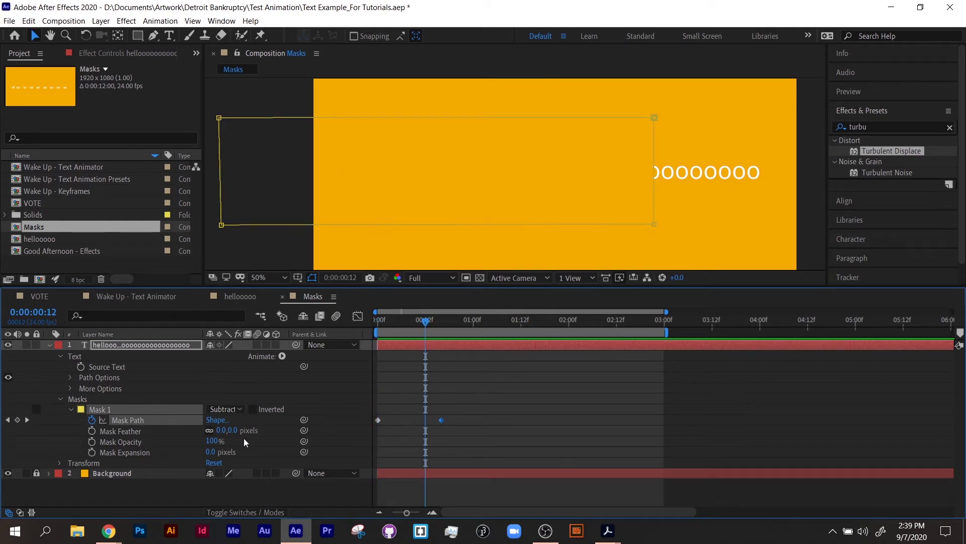
drag(232, 430, 252, 431)
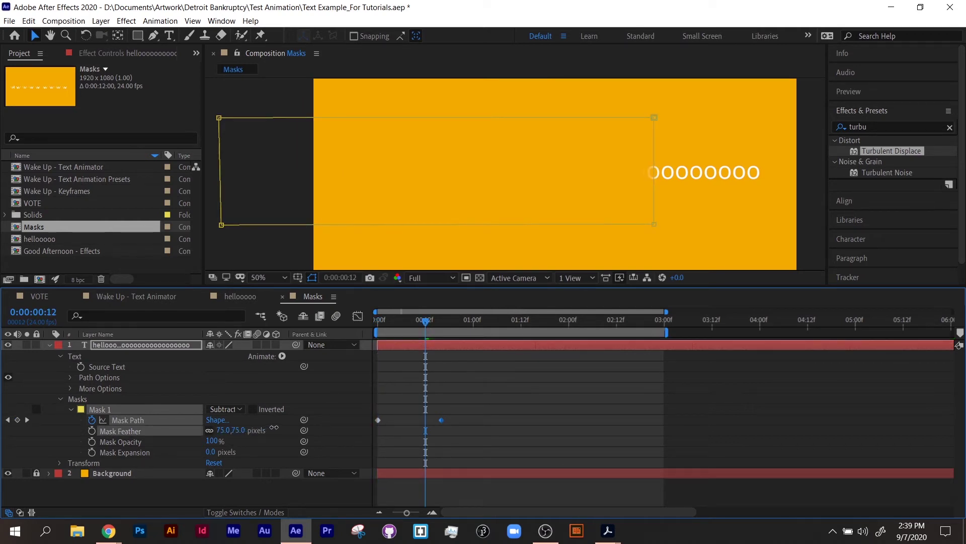
drag(426, 321, 322, 328)
key(space)
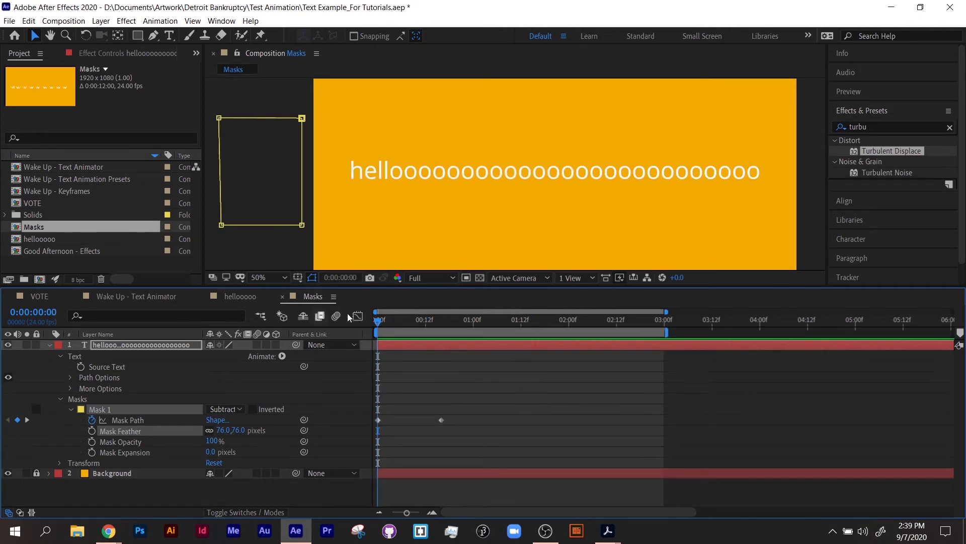
drag(418, 326, 333, 339)
Step: Draw a second rectangular mask on the text layer just past the end of the text and set its mode to Subtract
click(274, 103)
key(comma)
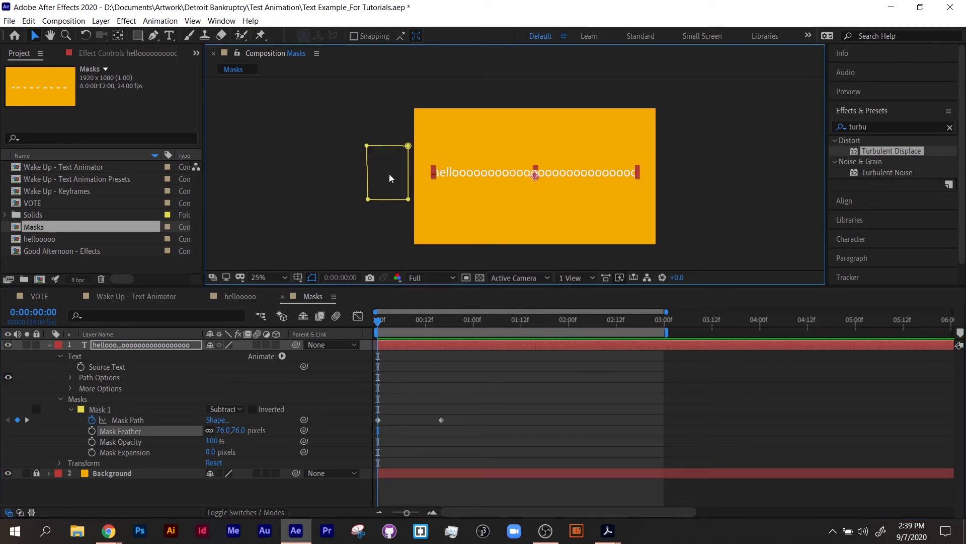
drag(476, 203, 400, 198)
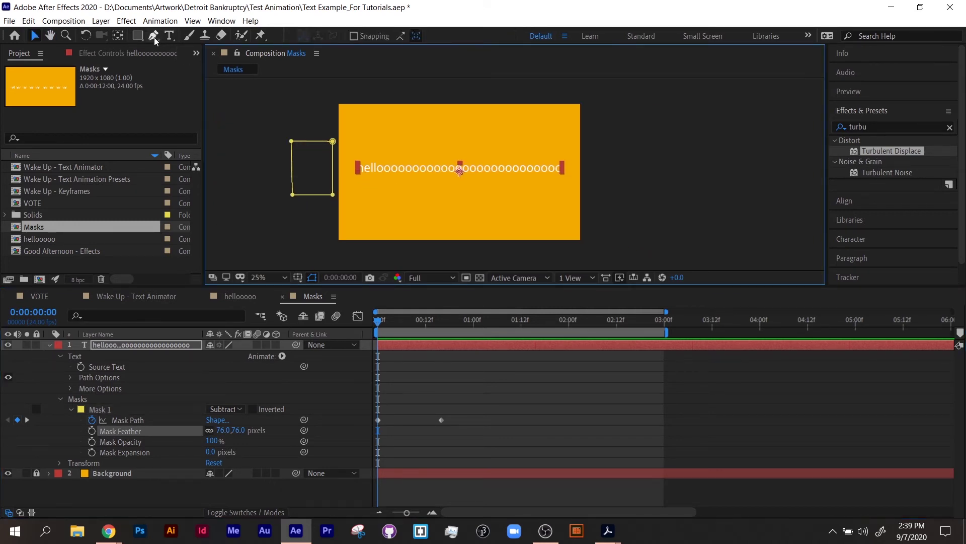
click(137, 36)
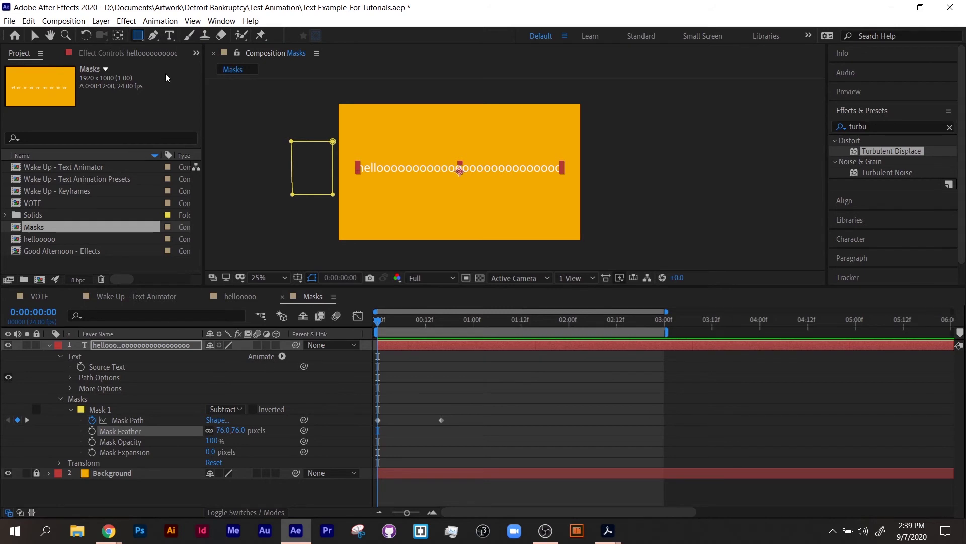
click(415, 350)
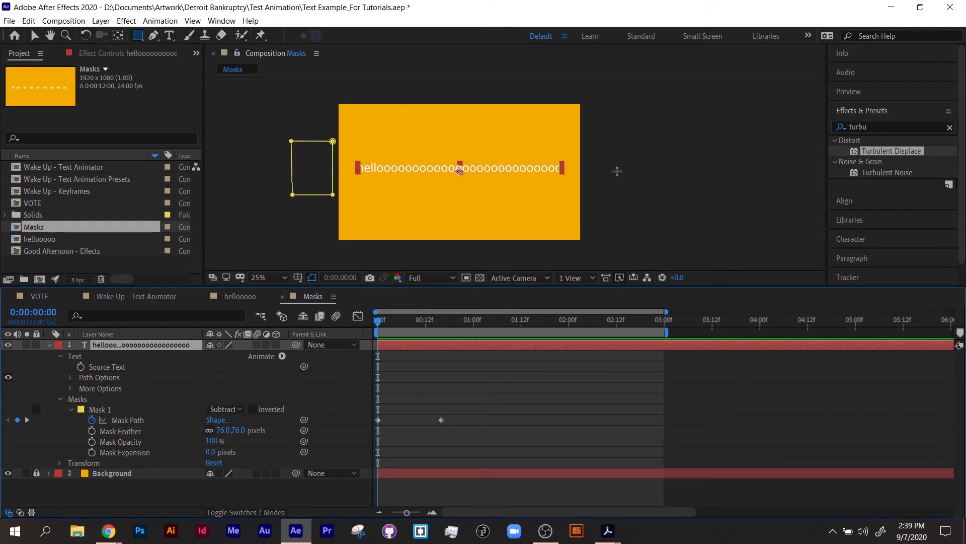
drag(567, 147, 642, 193)
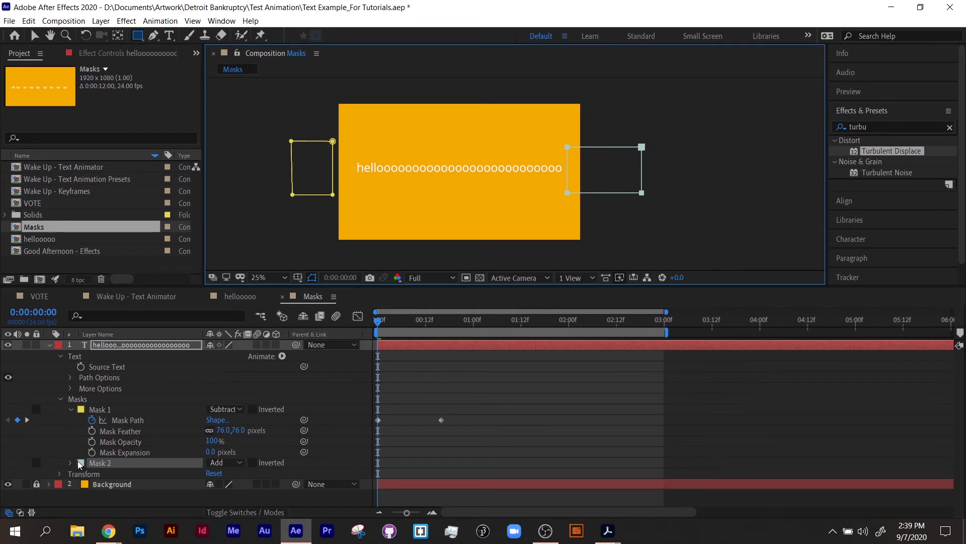
click(71, 463)
click(229, 460)
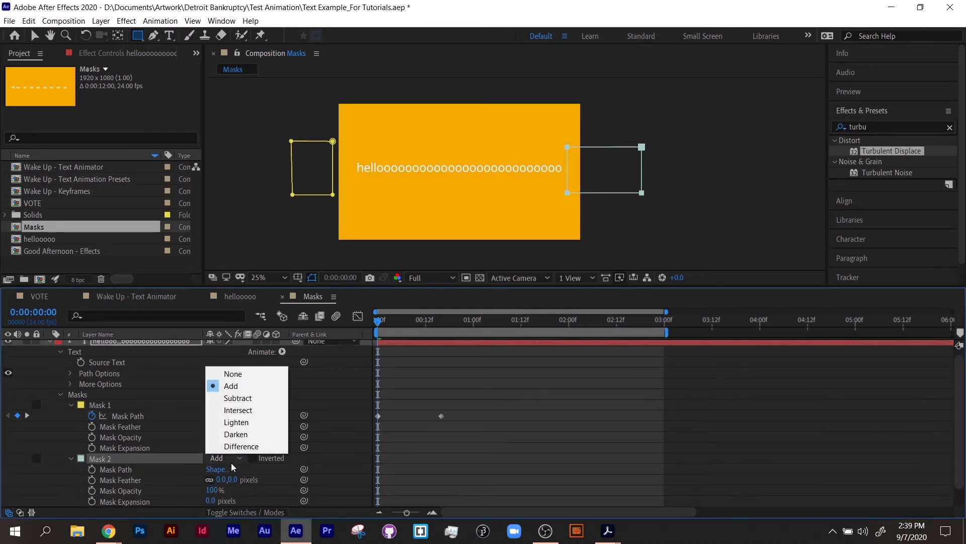
click(235, 397)
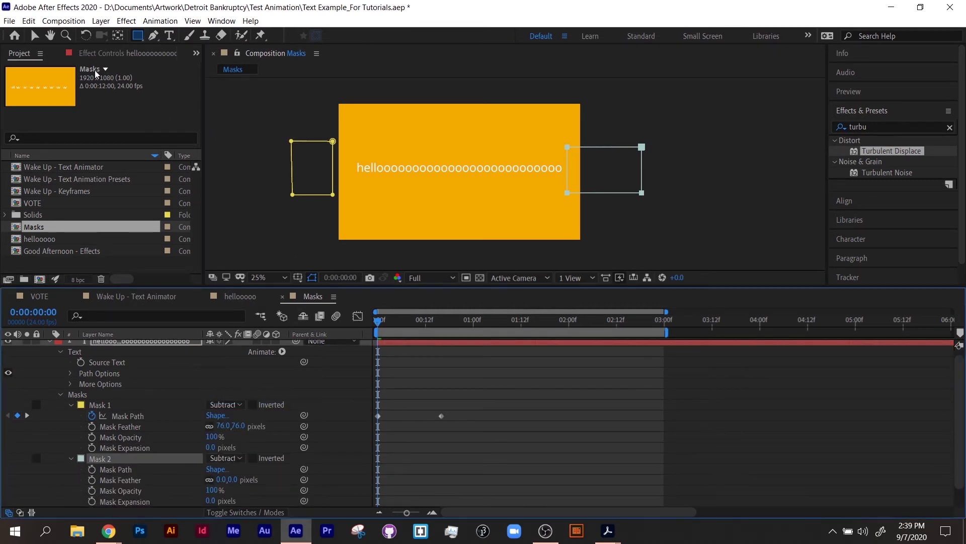
Step: Start keyframing Mask 2's path at 0:00:00:00 with its two left-hand points selected, and move the current time to 0:00:00:16
click(35, 35)
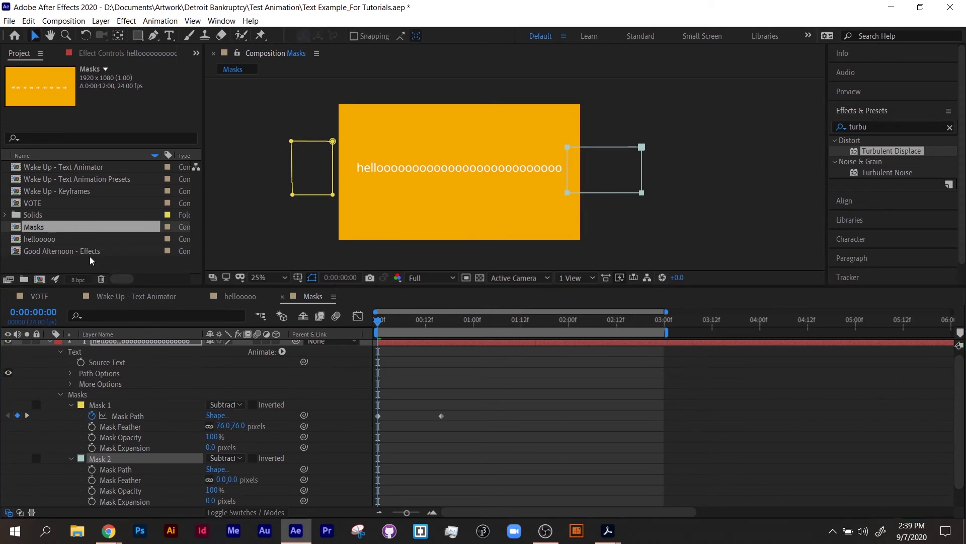
click(92, 469)
drag(593, 213, 528, 126)
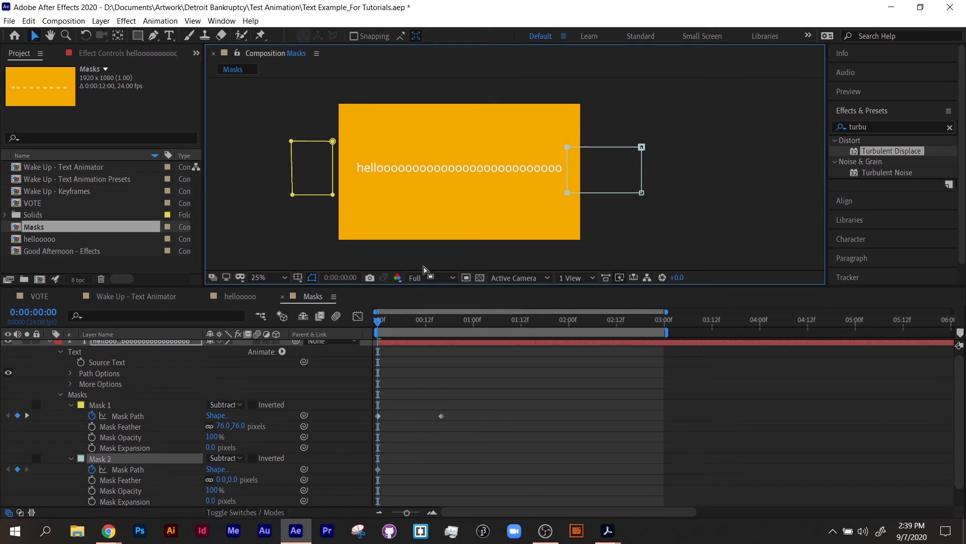
drag(405, 322, 439, 324)
drag(579, 210, 552, 141)
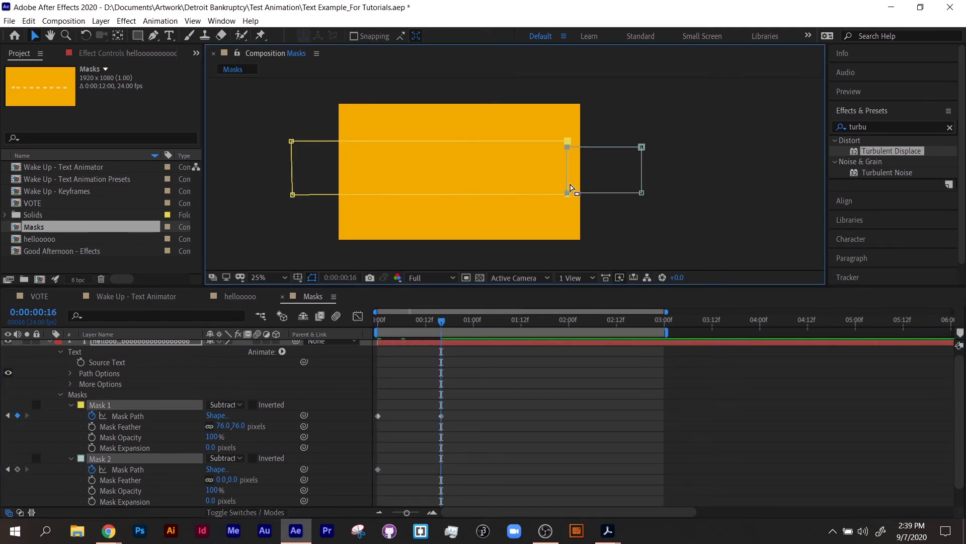
click(598, 202)
click(570, 196)
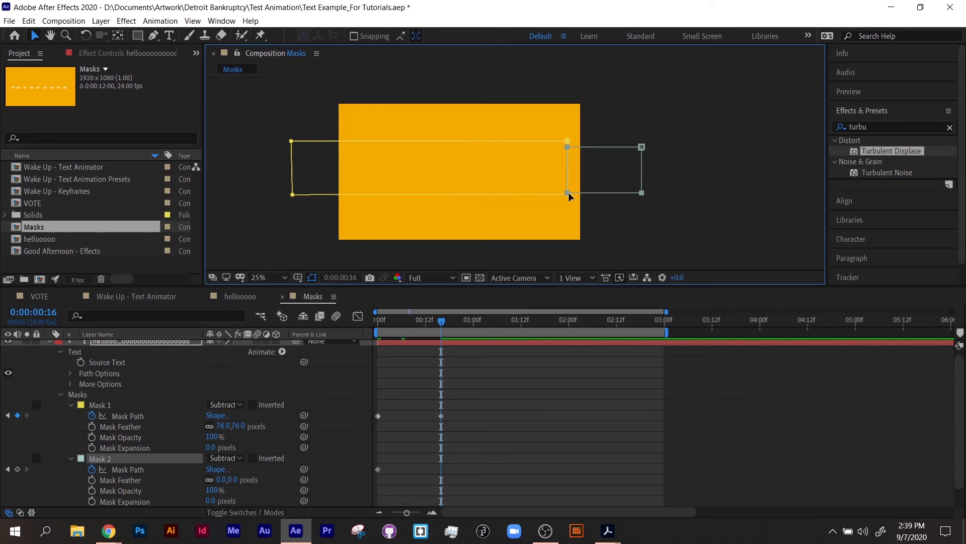
drag(568, 197, 483, 200)
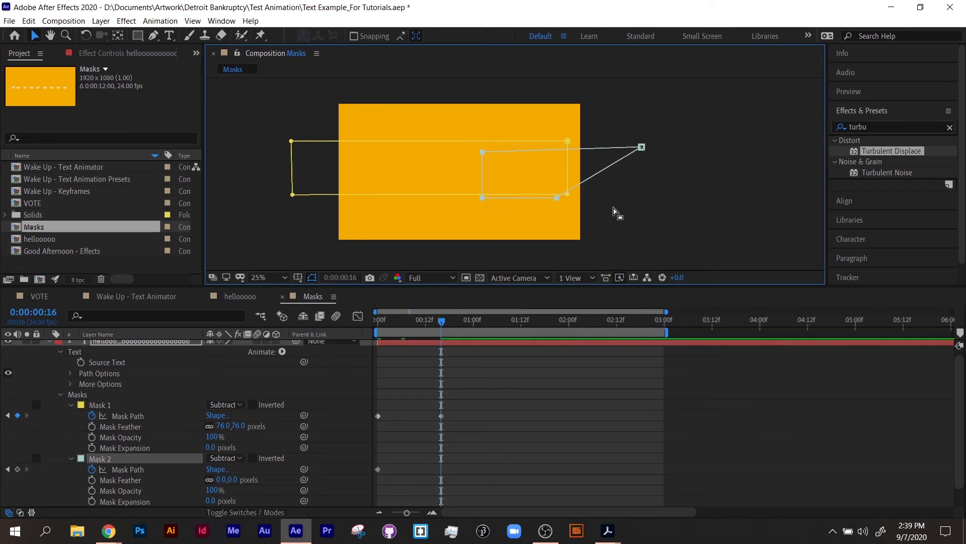
key(ctrl+z)
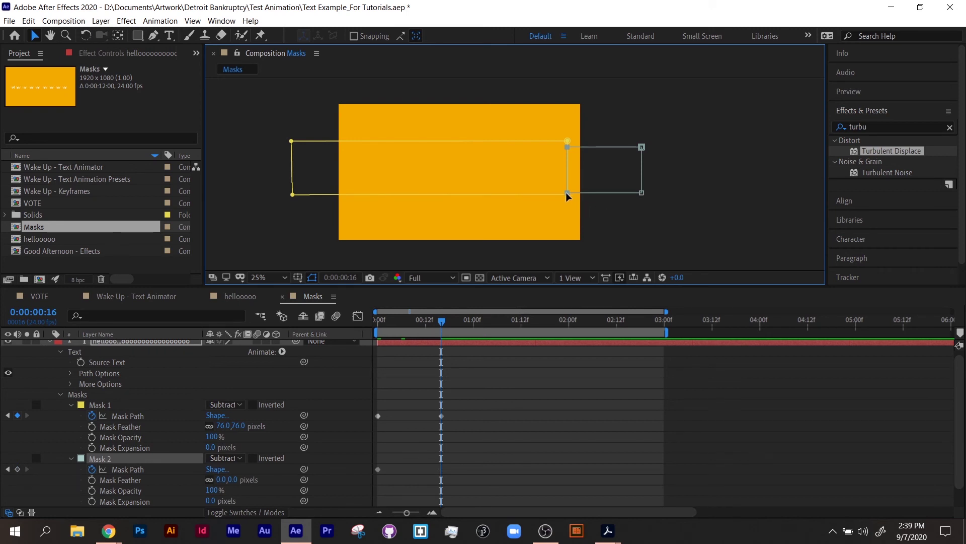
Step: At 0:00:00:16, stretch Mask 2's two left-hand points across the canvas past the start of the text and preview the result
drag(567, 196, 337, 194)
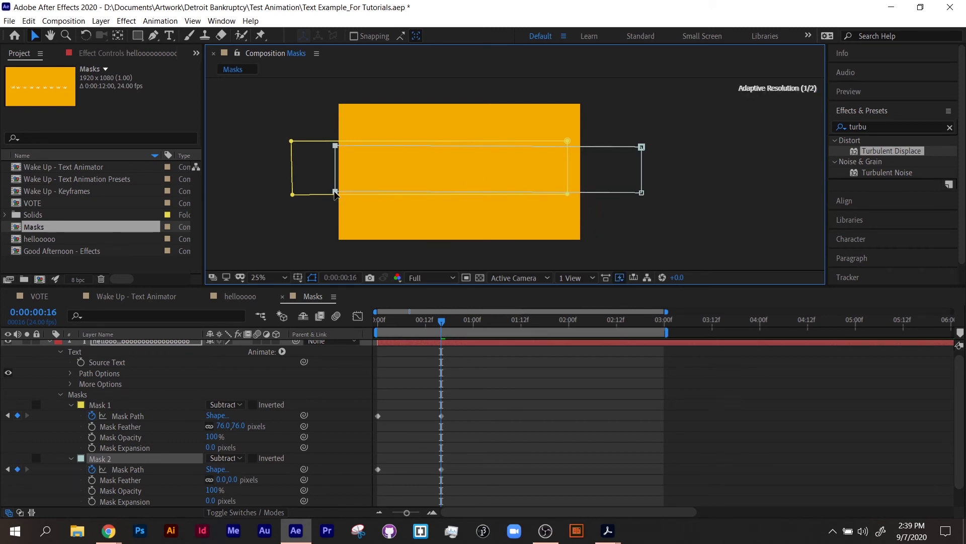
key(Home)
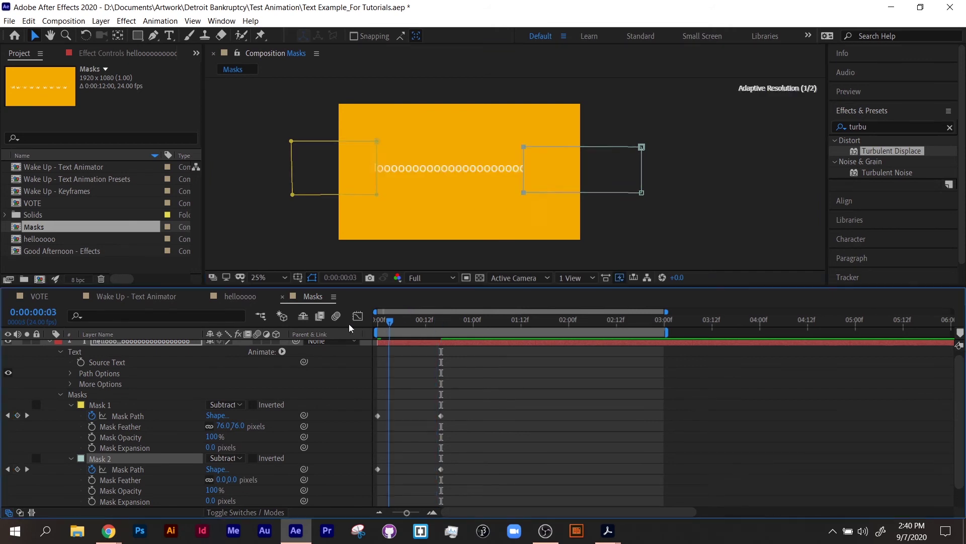
key(space)
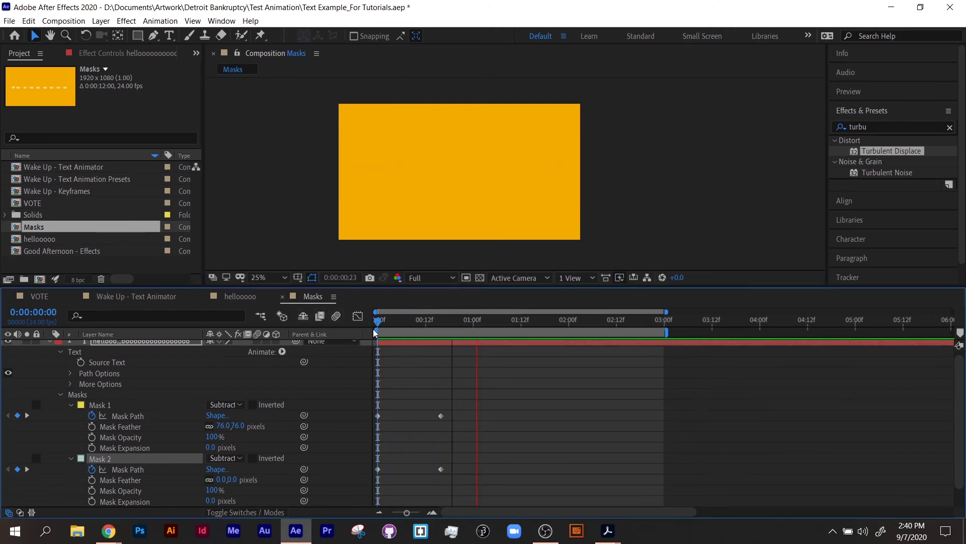
key(space)
Step: Move the ending Mask Path keyframes of Mask 1 and Mask 2 to the same time, just before 01:12f
drag(441, 416, 513, 416)
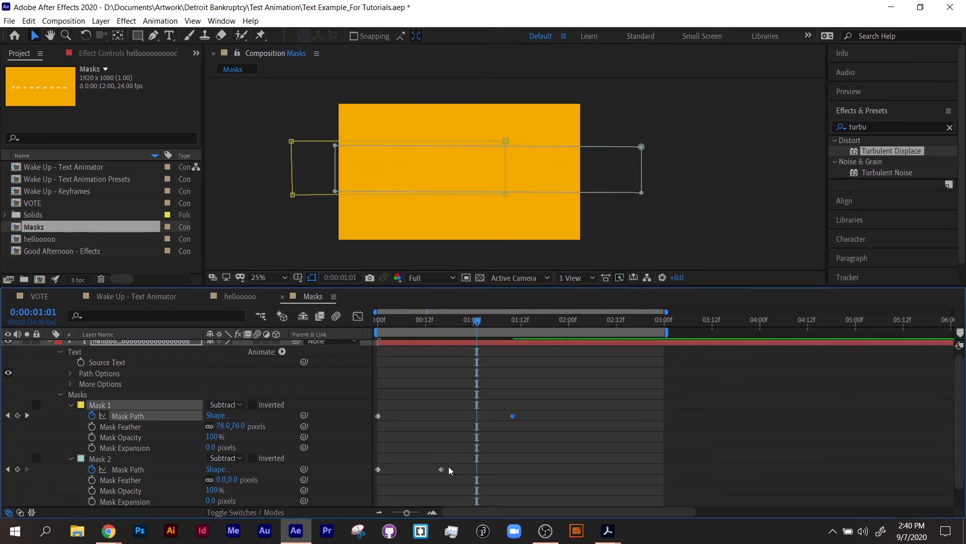
click(448, 471)
drag(440, 469, 513, 469)
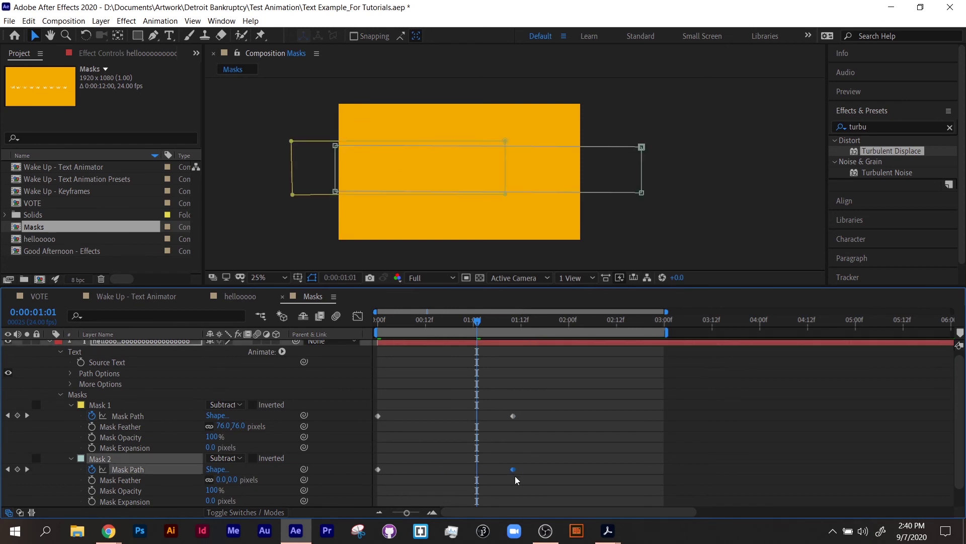
Step: Preview the slower two-sided wipe from the start of the composition
key(space)
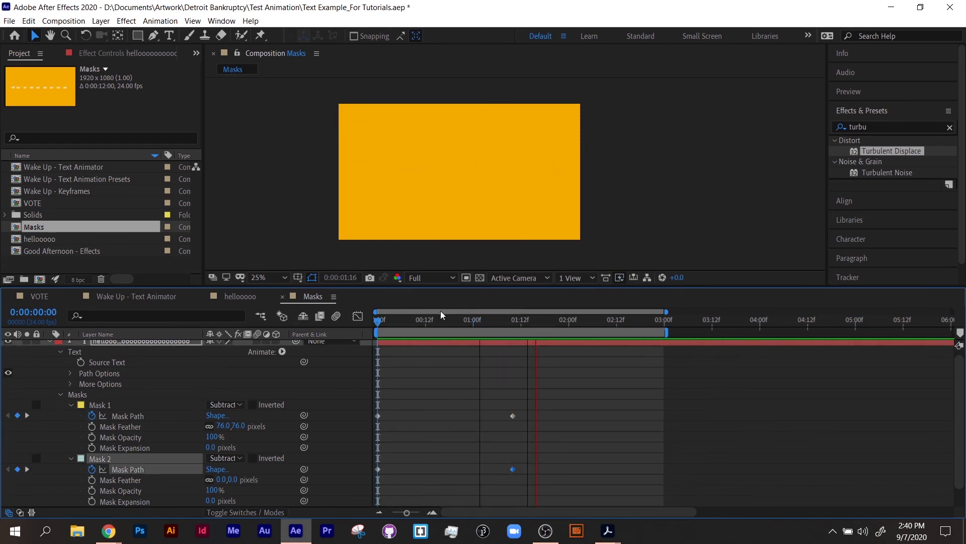
key(space)
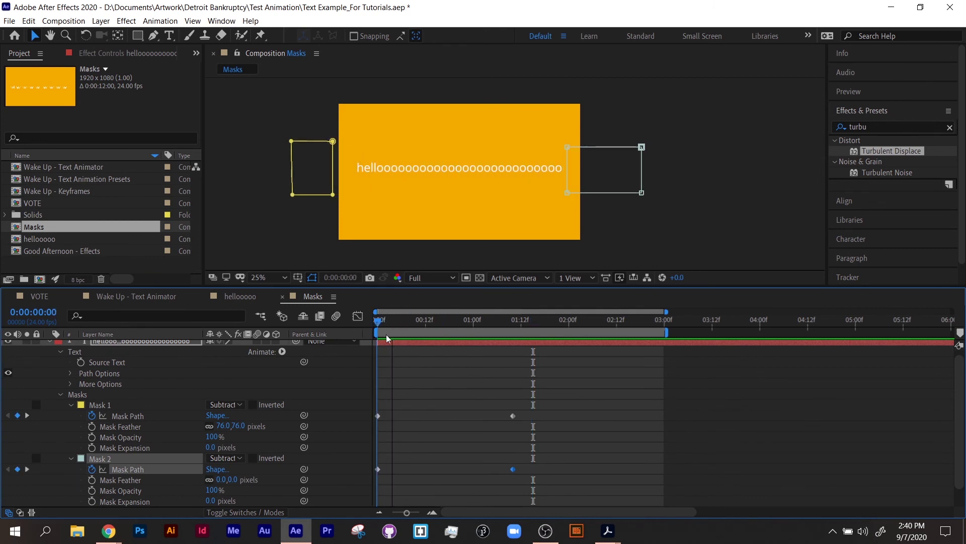
key(space)
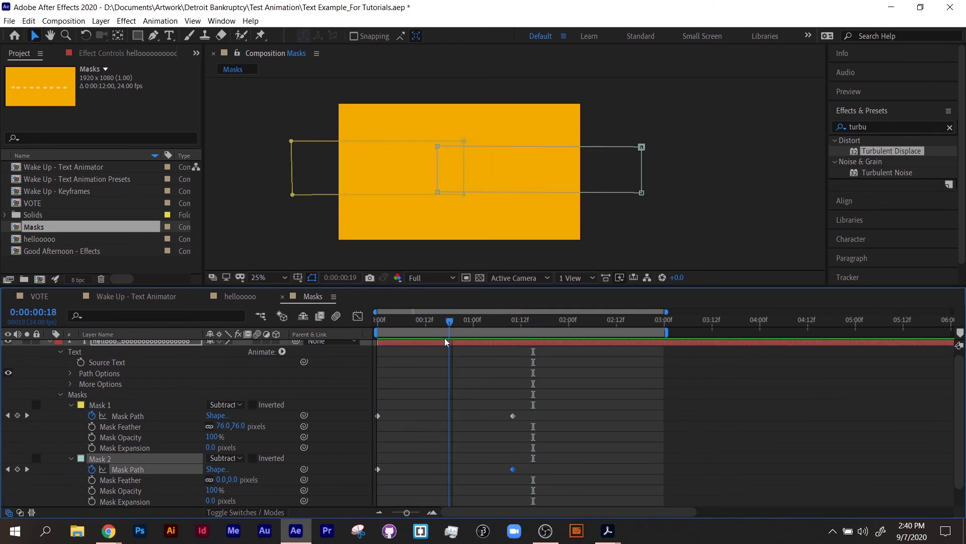
drag(446, 342, 332, 341)
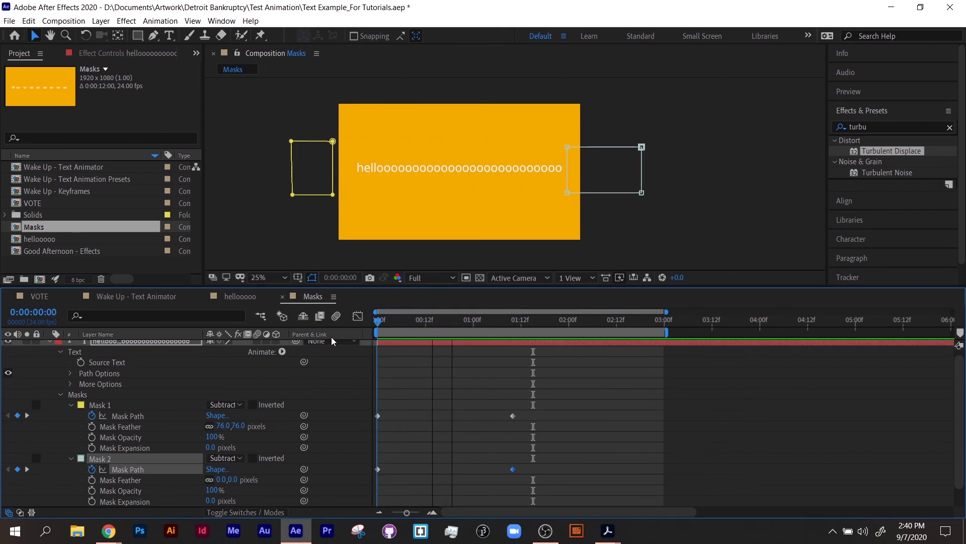
scroll(423, 401, down, 1)
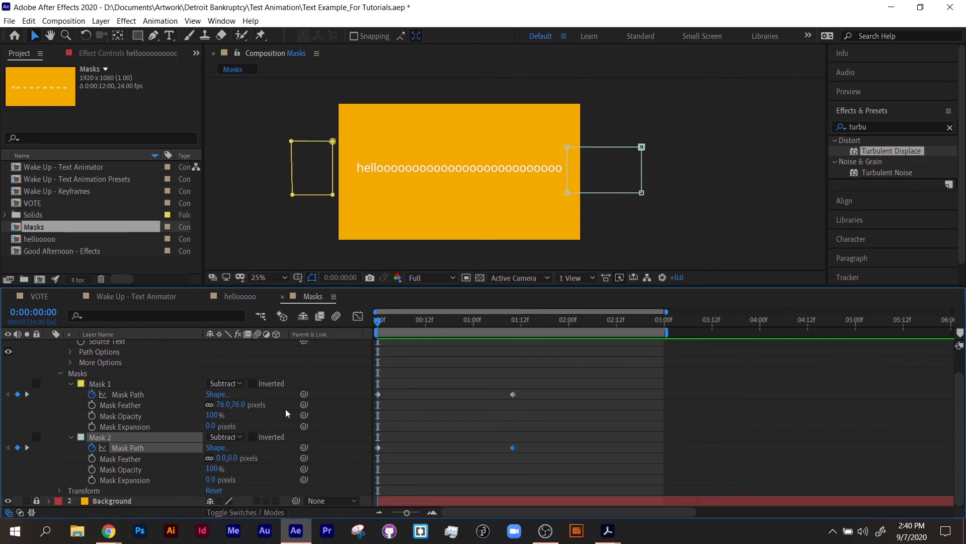